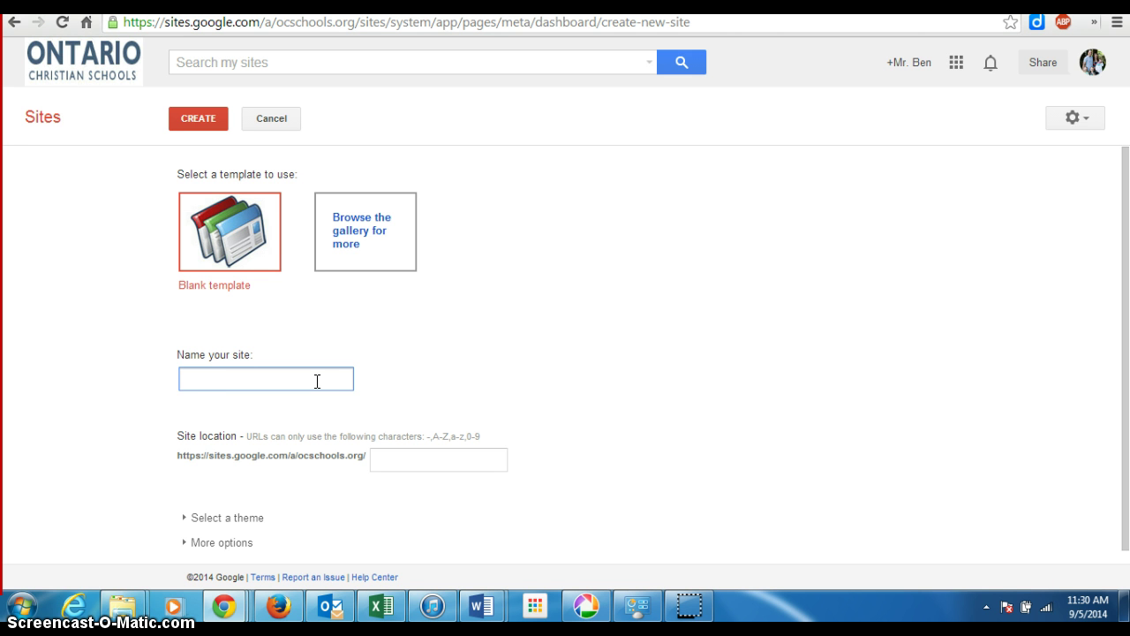
- Enter the owner's name plus 'Computer Applications Portfolio 2' as the site name
{"action": "type", "text": "Ben Dykhouse"}
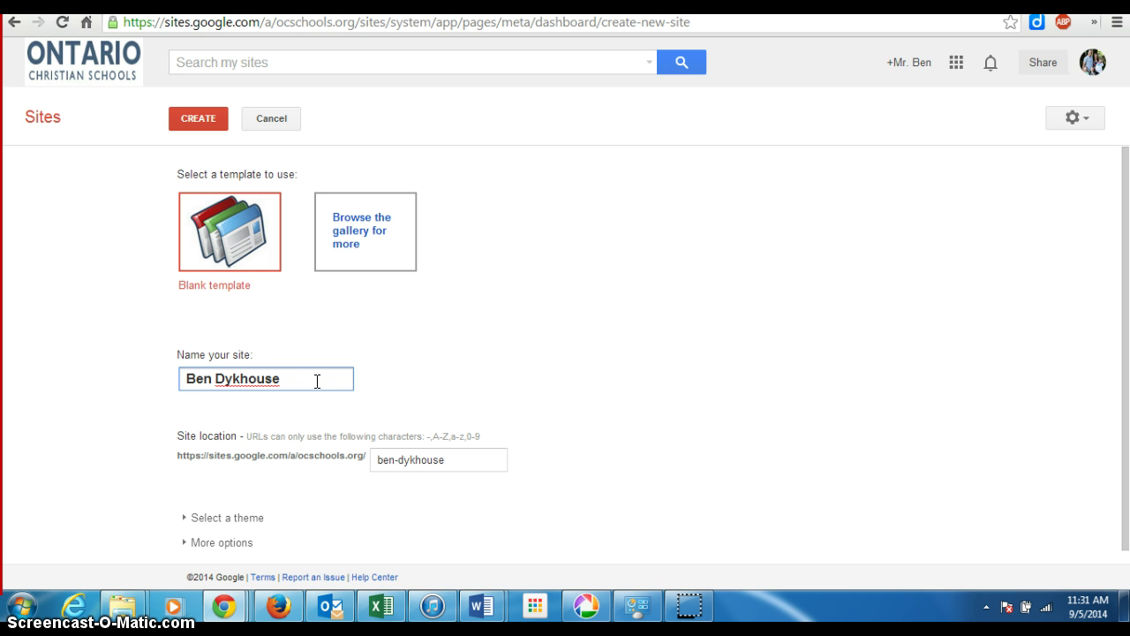
{"action": "type", "text": "Computer App"}
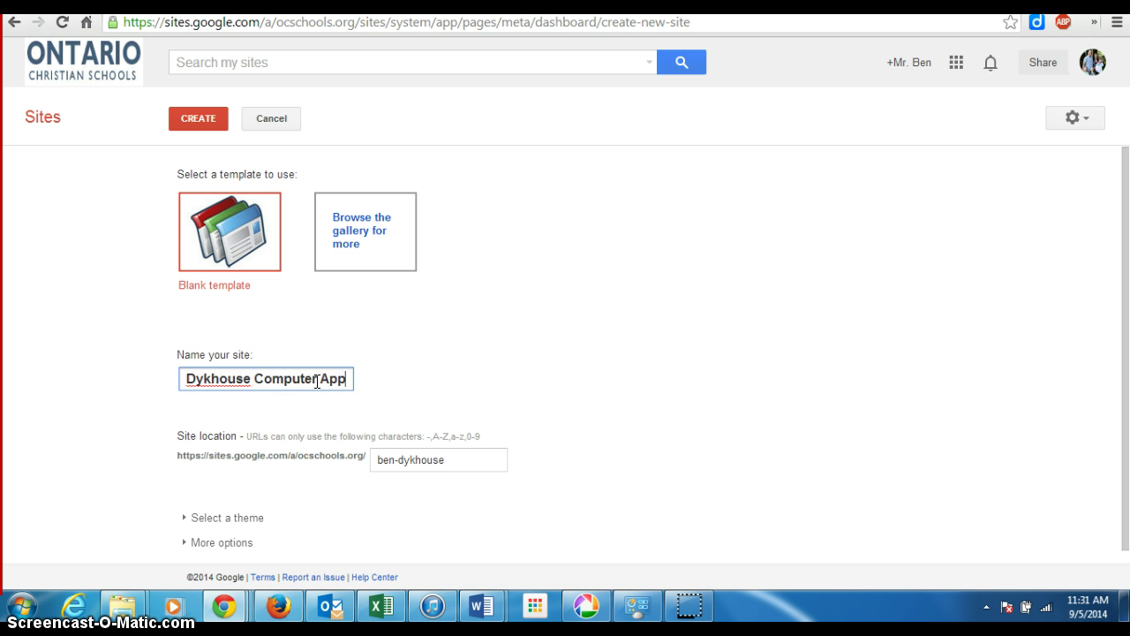
{"action": "type", "text": "lications "}
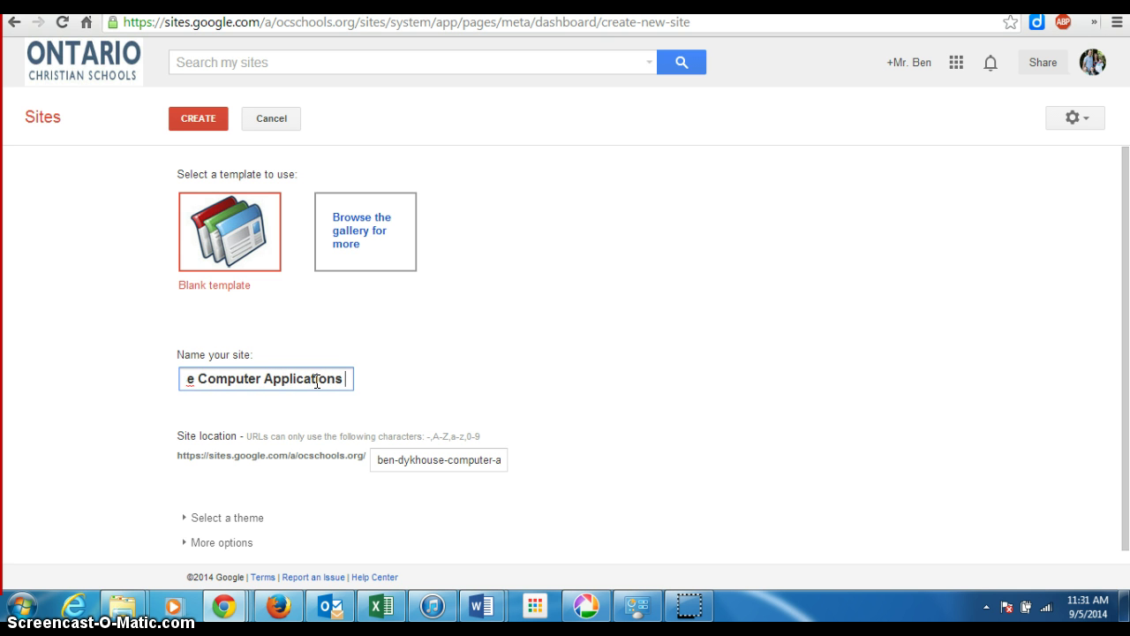
{"action": "type", "text": "Portfolio"}
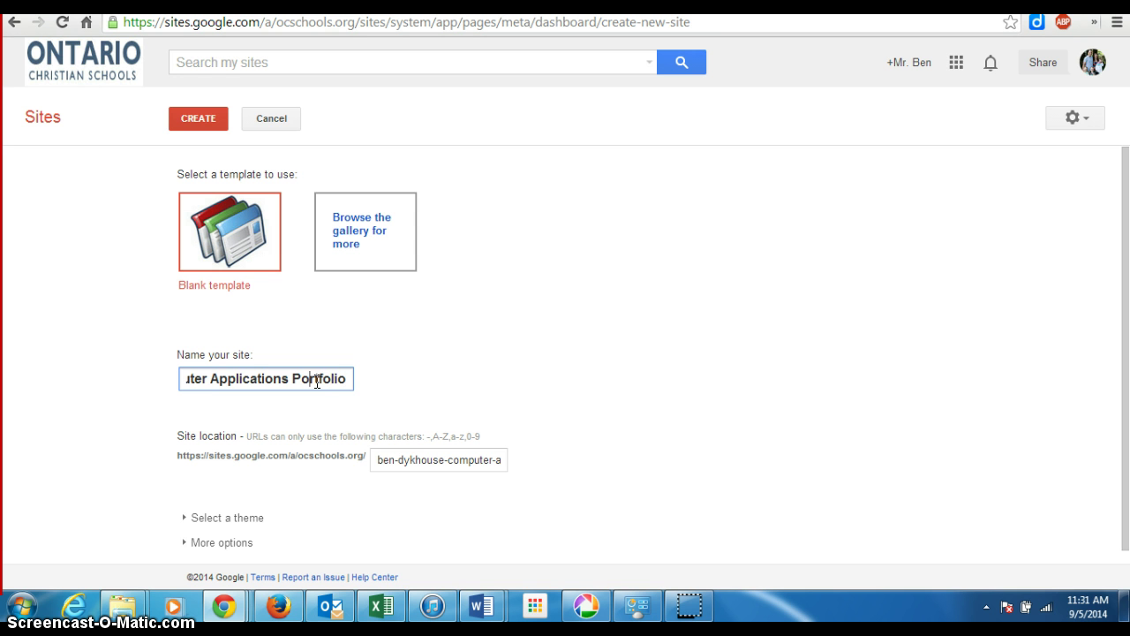
{"action": "key", "text": "Left"}
{"action": "key", "text": "Left"}
{"action": "key", "text": "Left"}
{"action": "key", "text": "Left"}
{"action": "key", "text": "Left"}
{"action": "key", "text": "Left"}
{"action": "key", "text": "Left"}
{"action": "key", "text": "Left"}
{"action": "key", "text": "Left"}
{"action": "key", "text": "Left"}
{"action": "key", "text": "Left"}
{"action": "key", "text": "Left"}
{"action": "key", "text": "Left"}
{"action": "key", "text": "Left"}
{"action": "key", "text": "Left"}
{"action": "key", "text": "Left"}
{"action": "key", "text": "Left"}
{"action": "key", "text": "Left"}
{"action": "key", "text": "Left"}
{"action": "key", "text": "Left"}
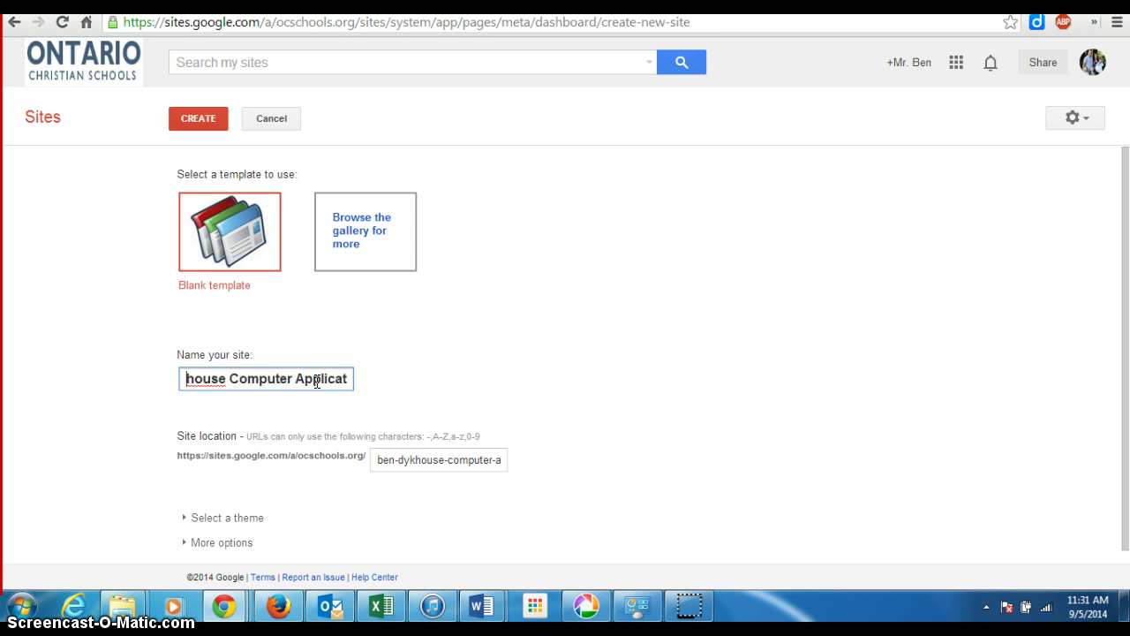
{"action": "key", "text": "Left"}
{"action": "key", "text": "Left"}
{"action": "key", "text": "Left"}
{"action": "key", "text": "Left"}
{"action": "key", "text": "Left"}
{"action": "key", "text": "Left"}
{"action": "key", "text": "Left"}
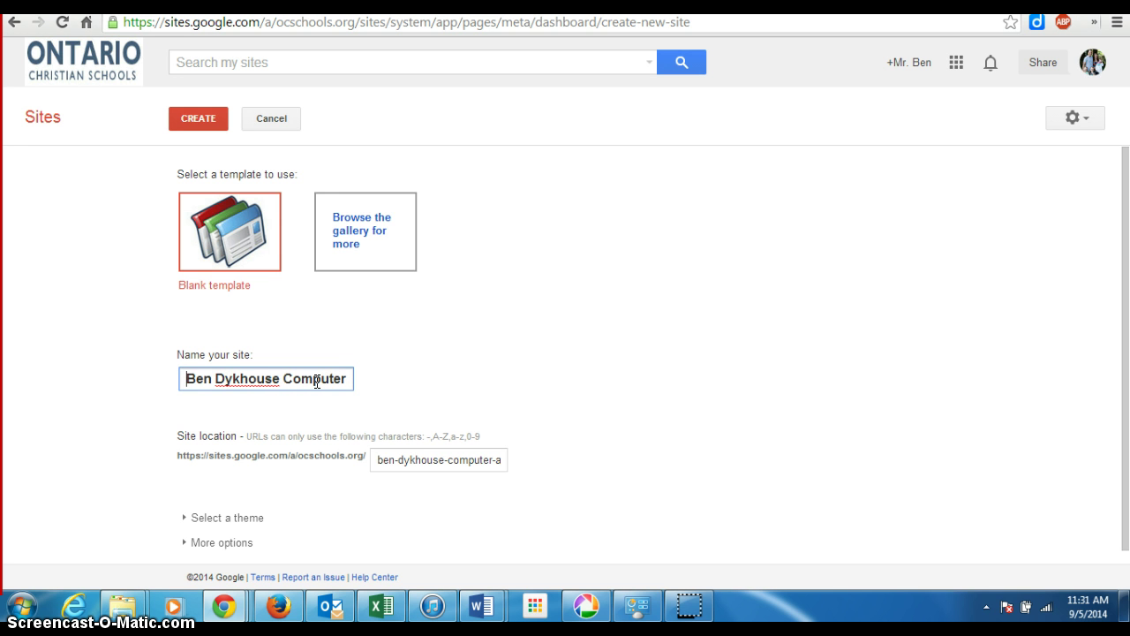
{"action": "key", "text": "Right"}
{"action": "key", "text": "Right"}
{"action": "key", "text": "Right"}
{"action": "key", "text": "Right"}
{"action": "key", "text": "Right"}
{"action": "key", "text": "Right"}
{"action": "key", "text": "Right"}
{"action": "key", "text": "Right"}
{"action": "key", "text": "Right"}
{"action": "key", "text": "Right"}
{"action": "key", "text": "Right"}
{"action": "key", "text": "Right"}
{"action": "key", "text": "Right"}
{"action": "key", "text": "Right"}
{"action": "key", "text": "Right"}
{"action": "key", "text": "Right"}
{"action": "key", "text": "Right"}
{"action": "key", "text": "Right"}
{"action": "key", "text": "Right"}
{"action": "key", "text": "Right"}
{"action": "key", "text": "Right"}
{"action": "key", "text": "Right"}
{"action": "key", "text": "Right"}
{"action": "key", "text": "Right"}
{"action": "key", "text": "Right"}
{"action": "key", "text": "Right"}
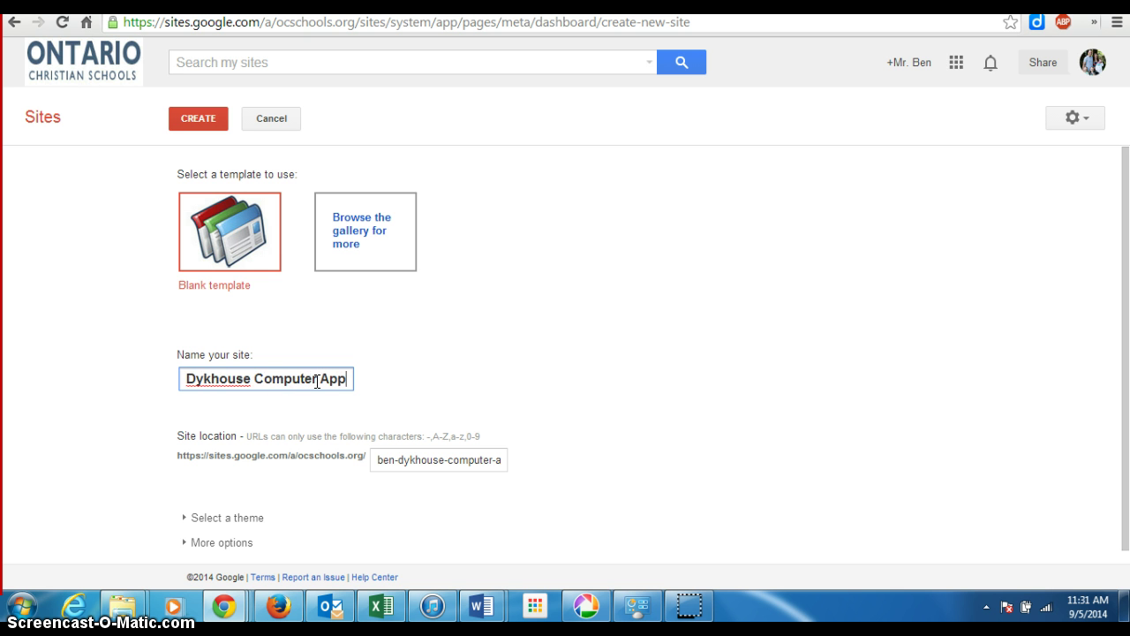
{"action": "key", "text": "Right"}
{"action": "key", "text": "Right"}
{"action": "key", "text": "Right"}
{"action": "key", "text": "Right"}
{"action": "key", "text": "Right"}
{"action": "key", "text": "Right"}
{"action": "key", "text": "Right"}
{"action": "key", "text": "Right"}
{"action": "key", "text": "Right"}
{"action": "key", "text": "Right"}
{"action": "key", "text": "Right"}
{"action": "key", "text": "Right"}
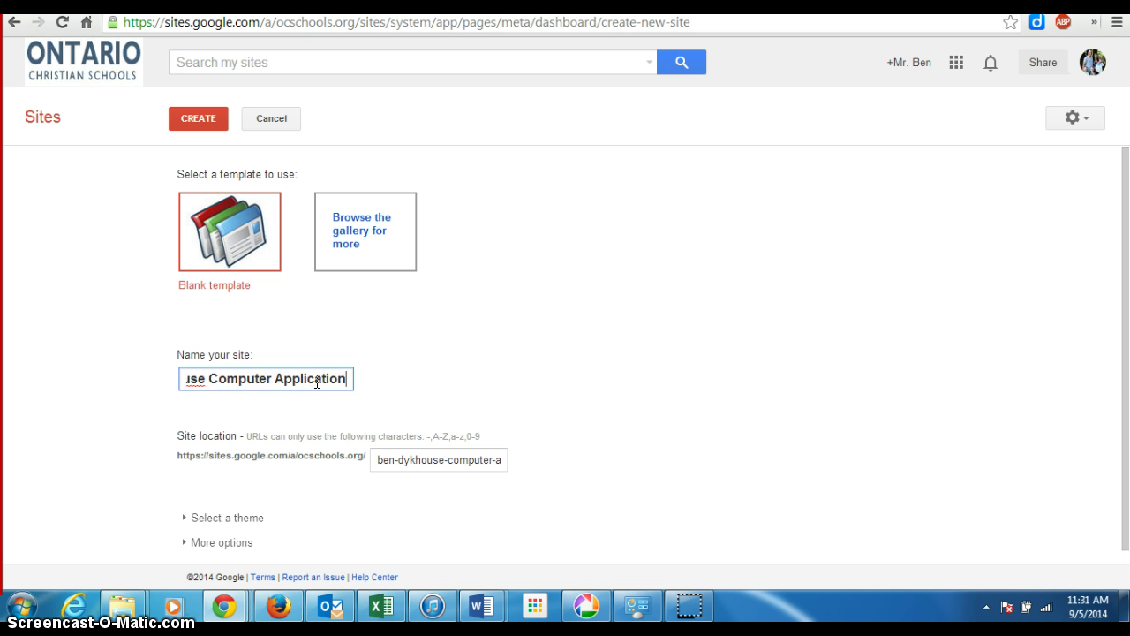
{"action": "key", "text": "Right"}
{"action": "key", "text": "Right"}
{"action": "key", "text": "Right"}
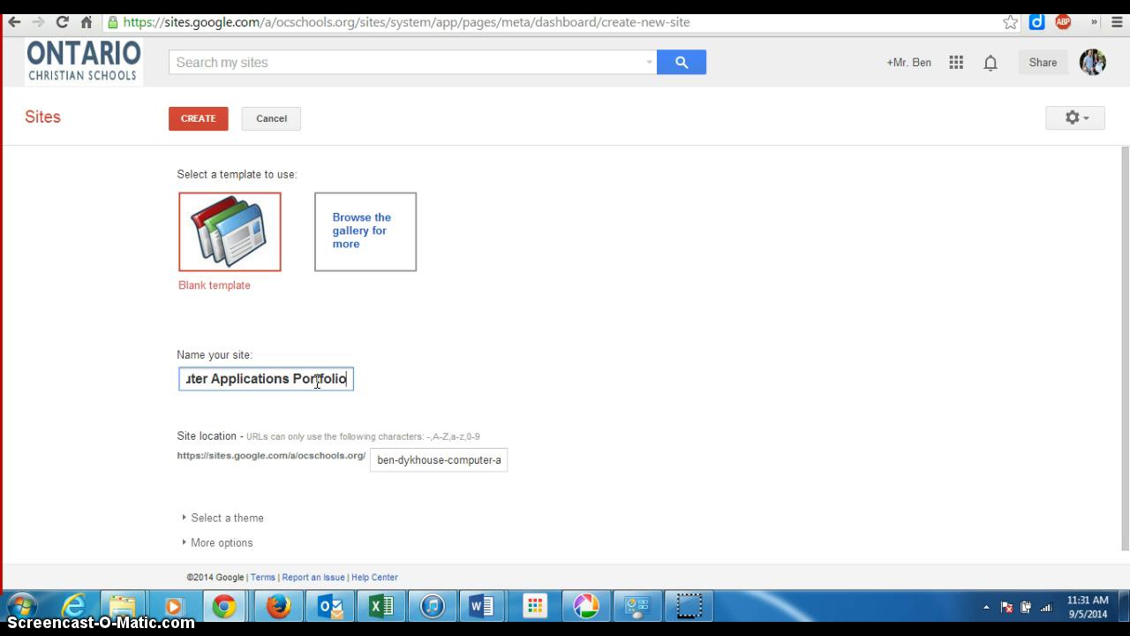
{"action": "type", "text": "2"}
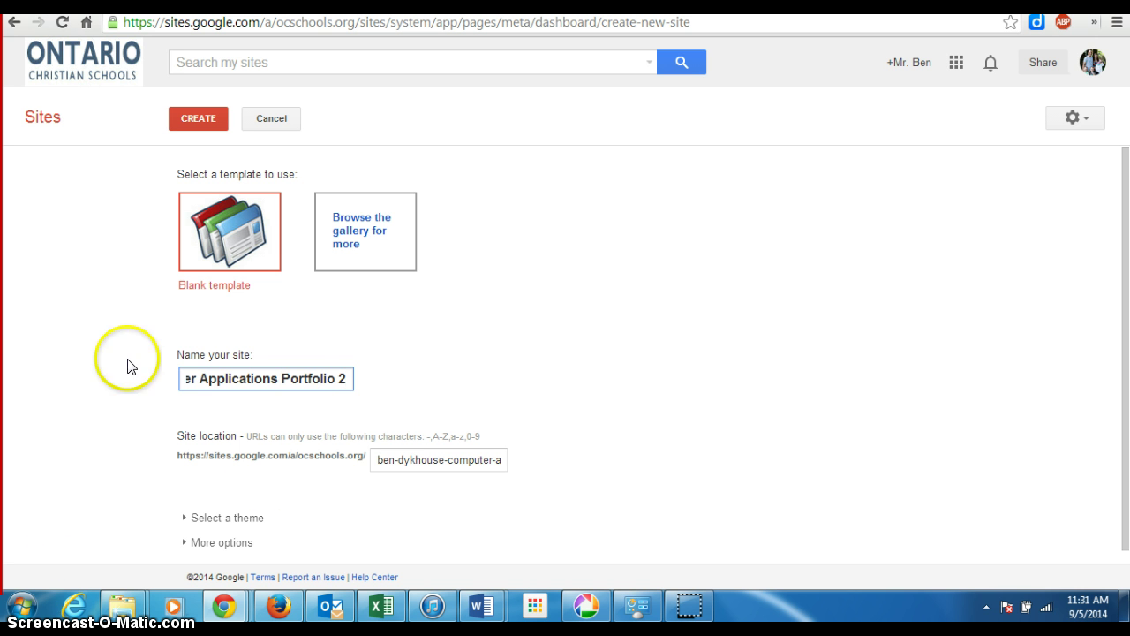
- Pick the Terra: Ice theme and create the portfolio site
{"action": "left_click", "coordinate": [214, 517]}
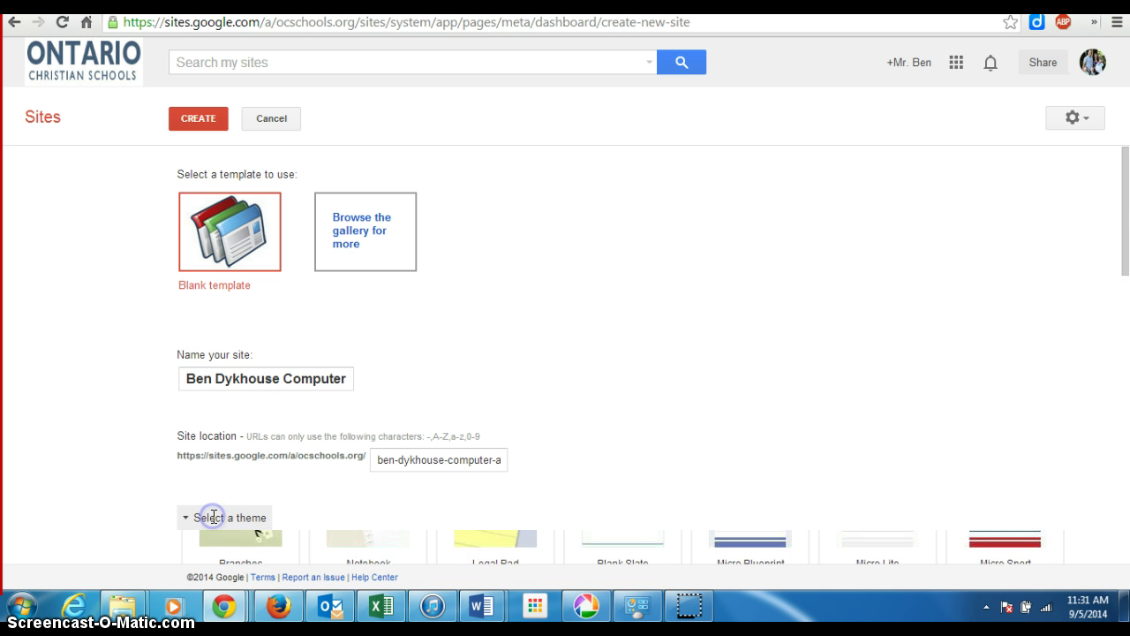
{"action": "scroll", "coordinate": [839, 391], "scroll_direction": "down", "scroll_amount": 2}
{"action": "scroll", "coordinate": [828, 398], "scroll_direction": "down", "scroll_amount": 1}
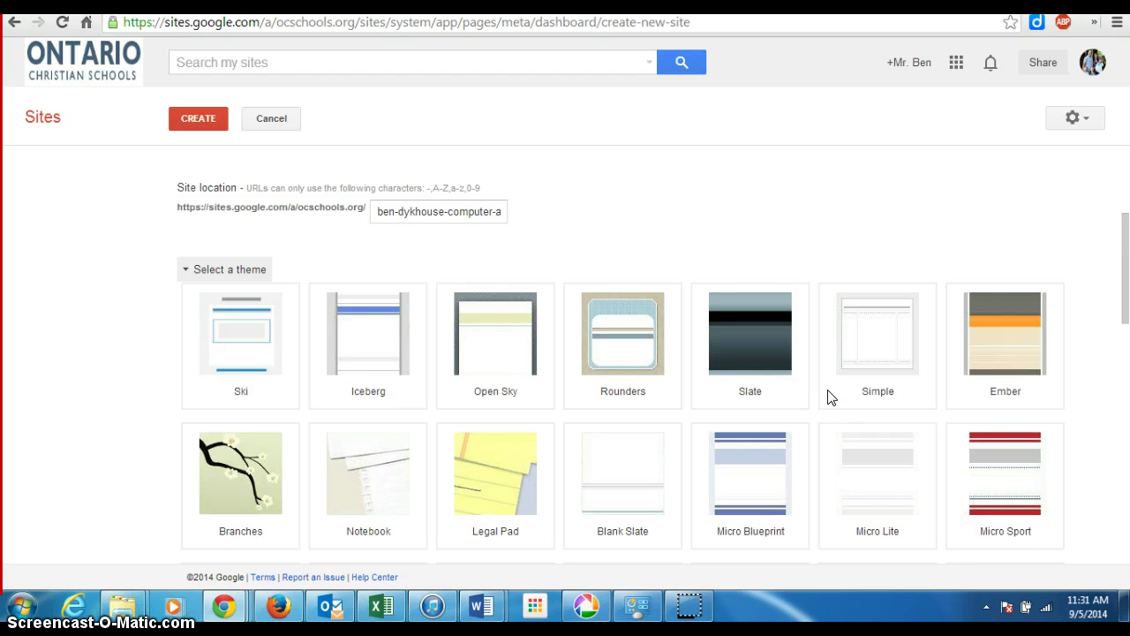
{"action": "scroll", "coordinate": [828, 398], "scroll_direction": "down", "scroll_amount": 8}
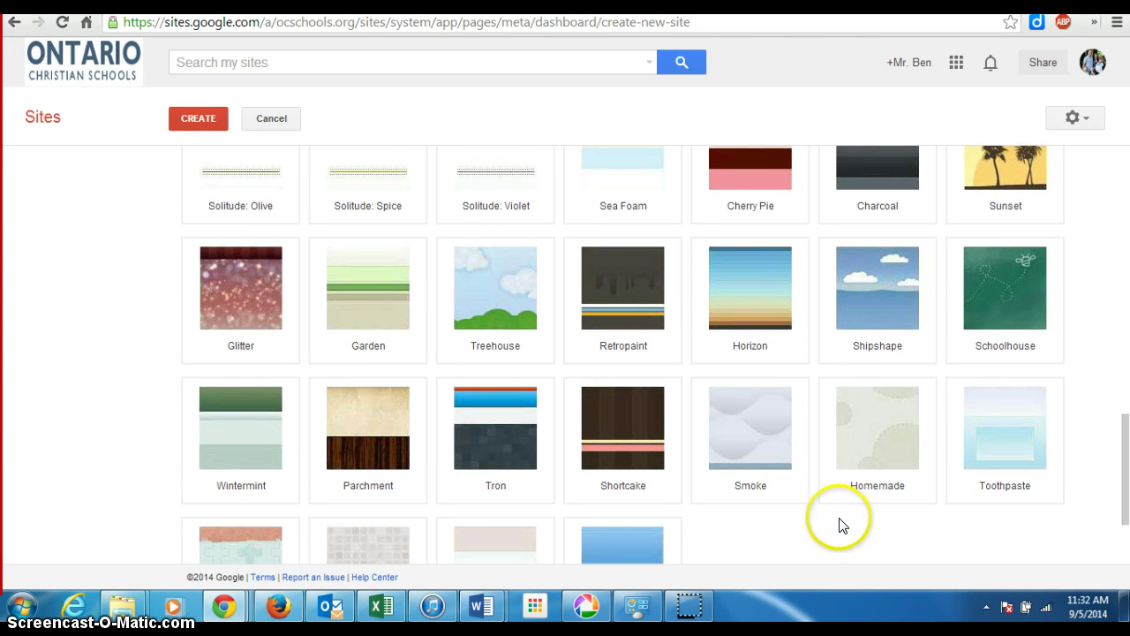
{"action": "scroll", "coordinate": [827, 518], "scroll_direction": "down", "scroll_amount": 3}
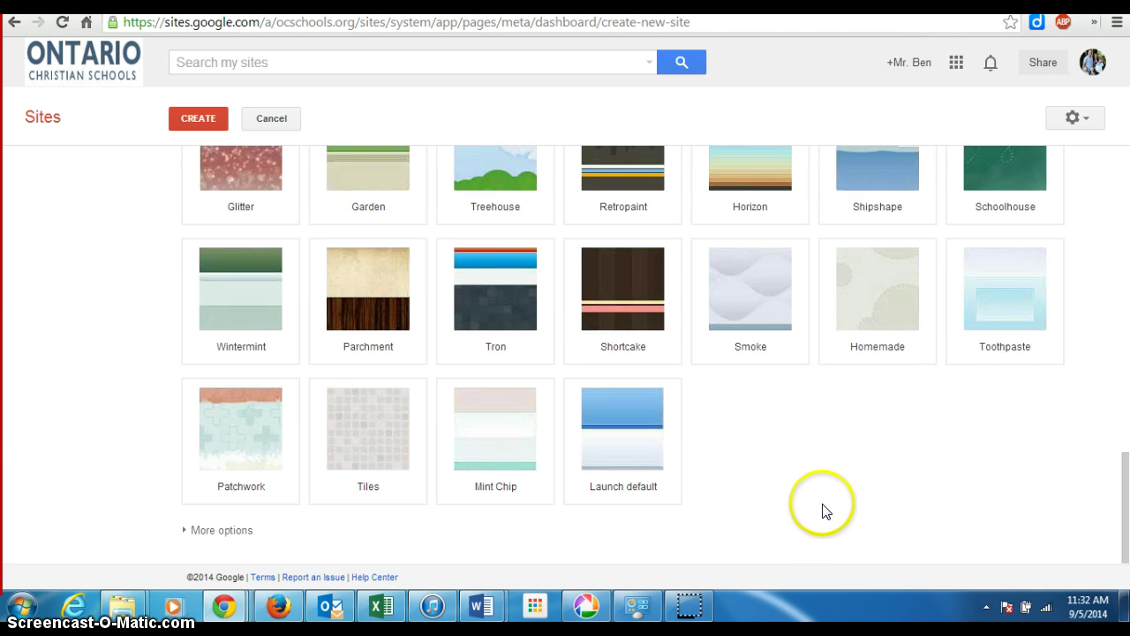
{"action": "scroll", "coordinate": [828, 513], "scroll_direction": "up", "scroll_amount": 5}
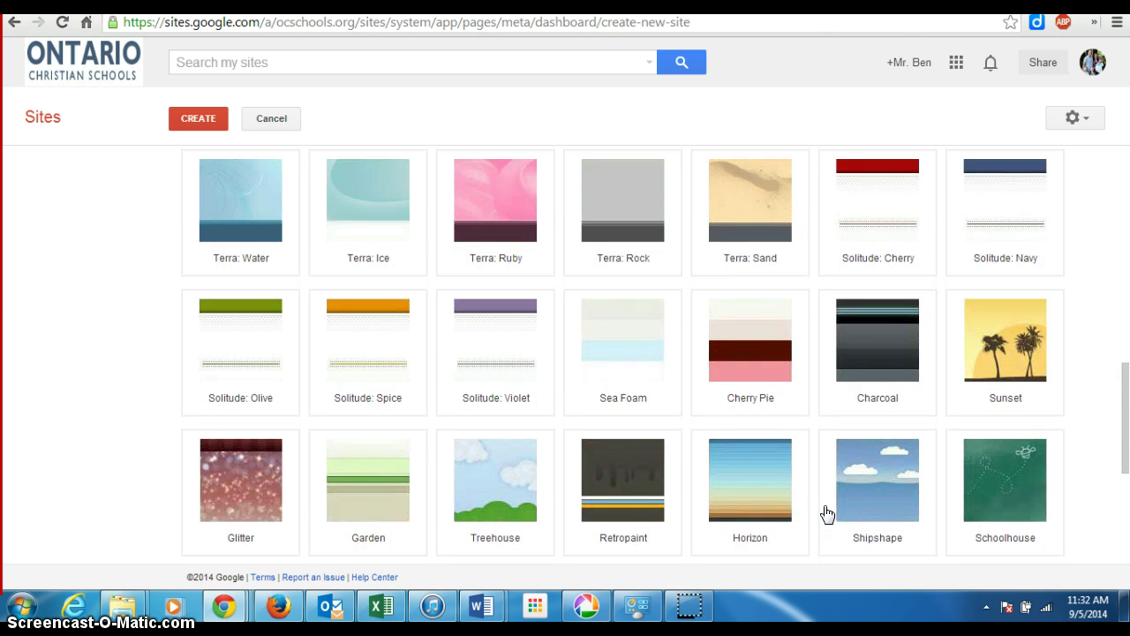
{"action": "scroll", "coordinate": [825, 512], "scroll_direction": "up", "scroll_amount": 1}
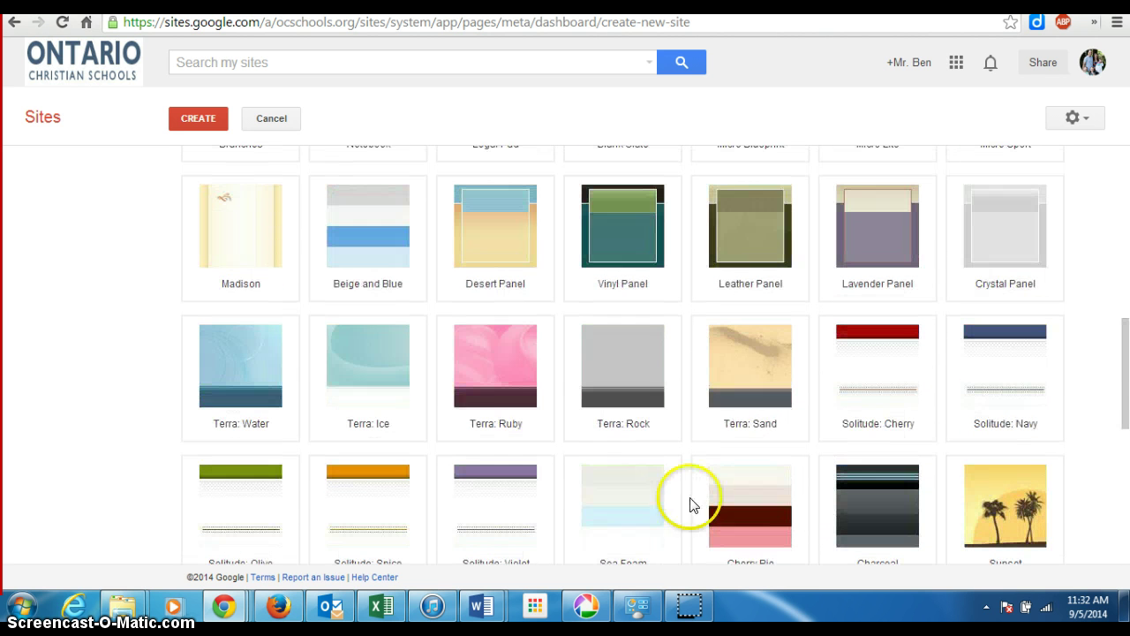
{"action": "left_click", "coordinate": [384, 353]}
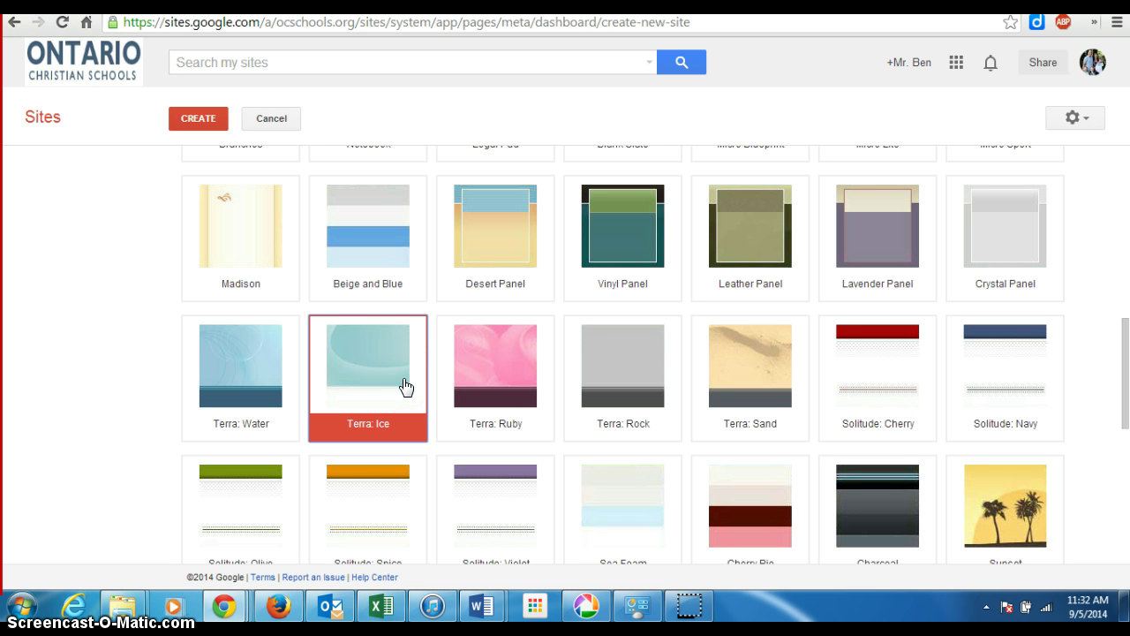
{"action": "left_click", "coordinate": [200, 127]}
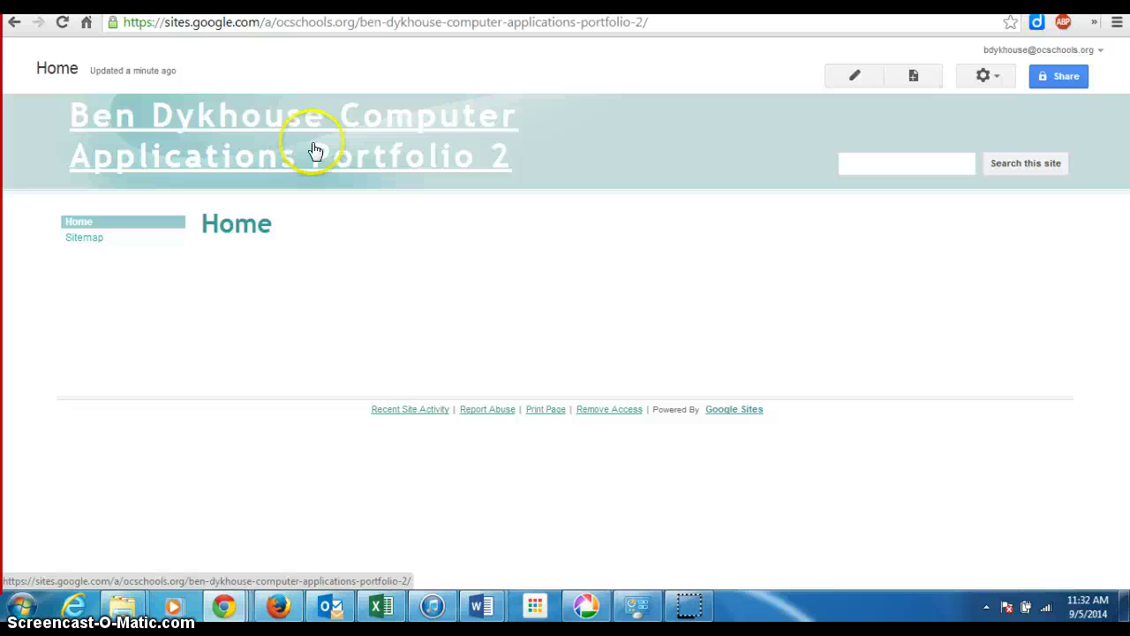
- Replace the page title 'Home' with 'Biography' and save the page
{"action": "left_click", "coordinate": [854, 78]}
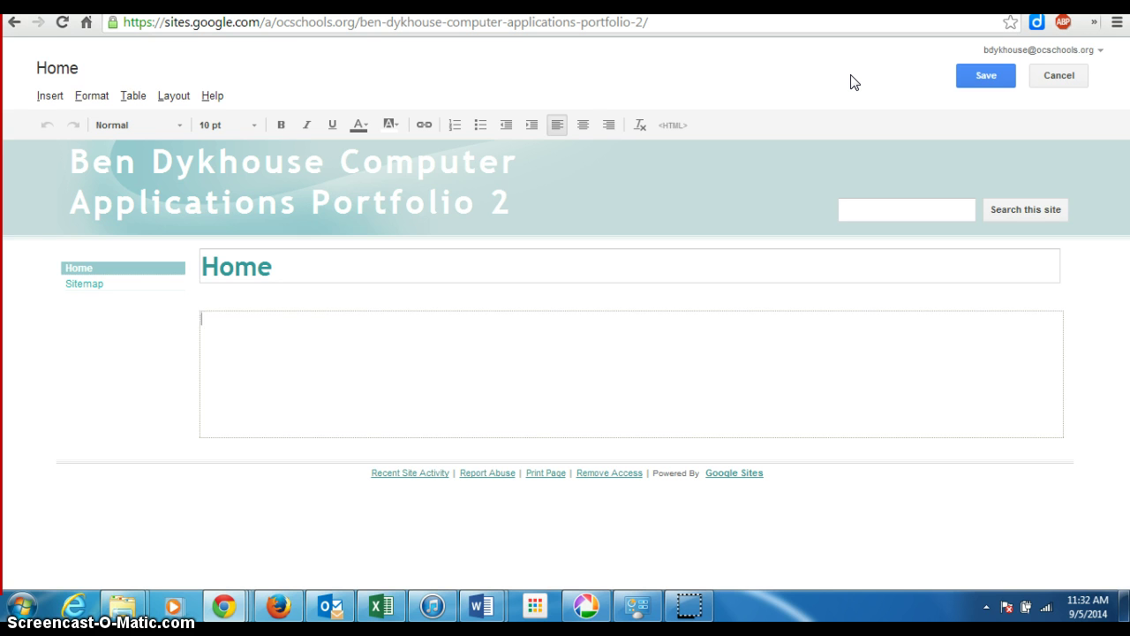
{"action": "left_click", "coordinate": [263, 267]}
{"action": "left_click_drag", "start_coordinate": [263, 267], "coordinate": [164, 259]}
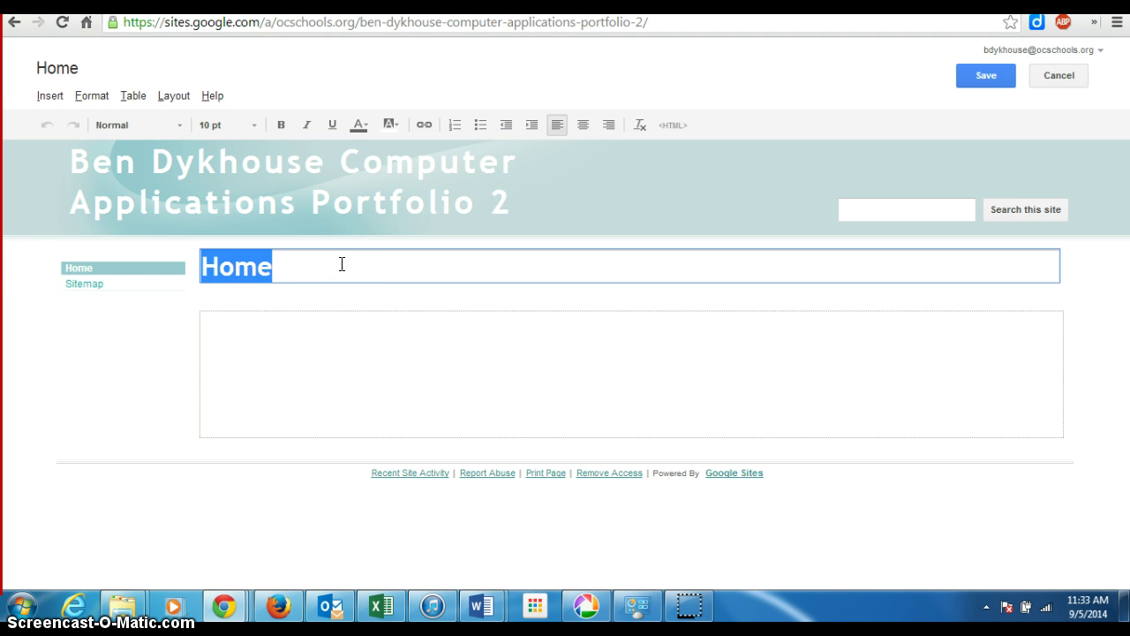
{"action": "type", "text": "Biography"}
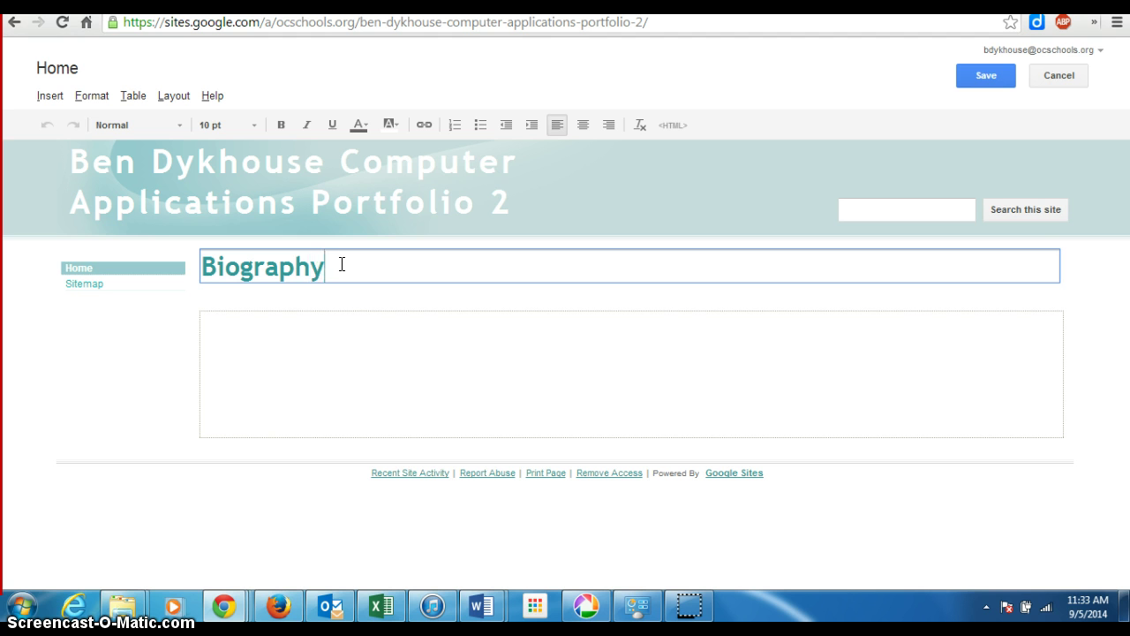
{"action": "left_click", "coordinate": [333, 330]}
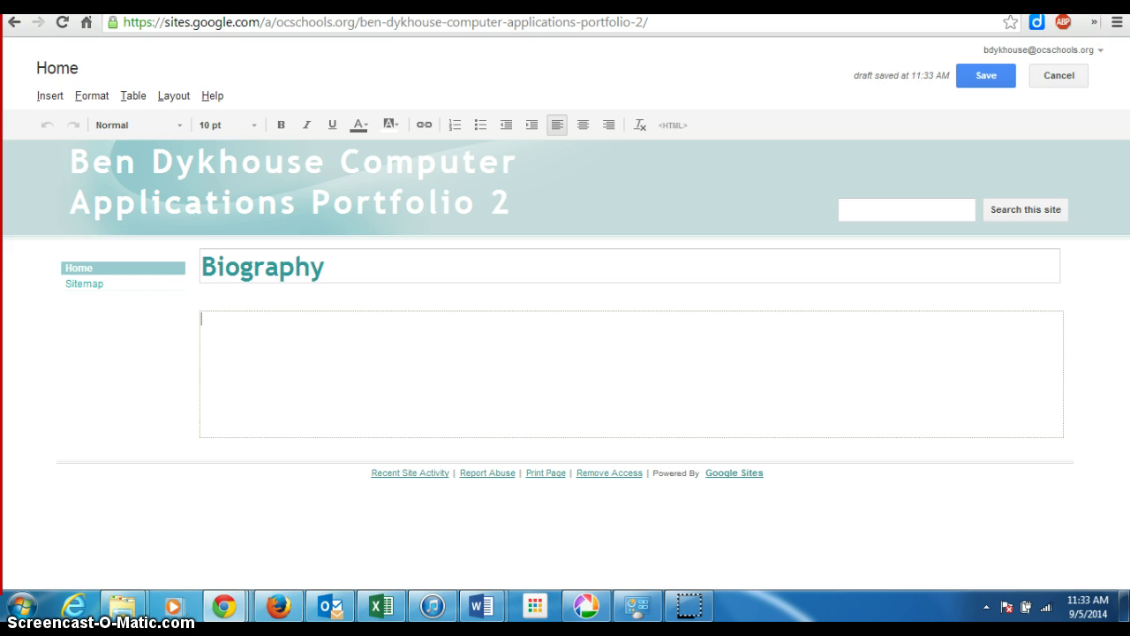
{"action": "left_click", "coordinate": [981, 78]}
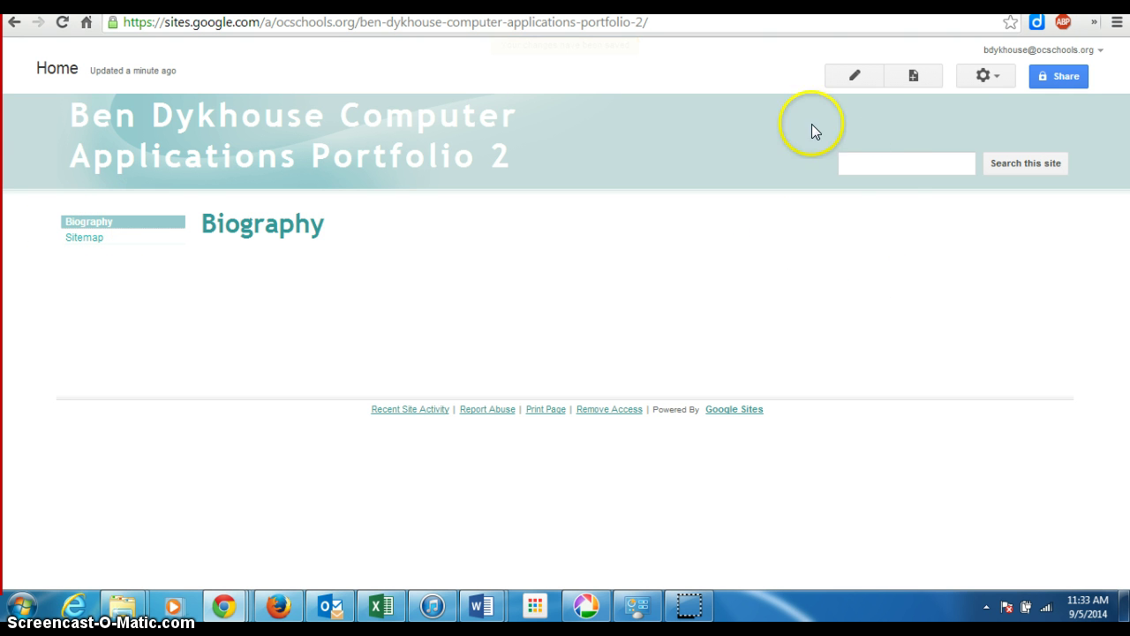
- Put the Biography page back into edit mode
{"action": "left_click", "coordinate": [857, 77]}
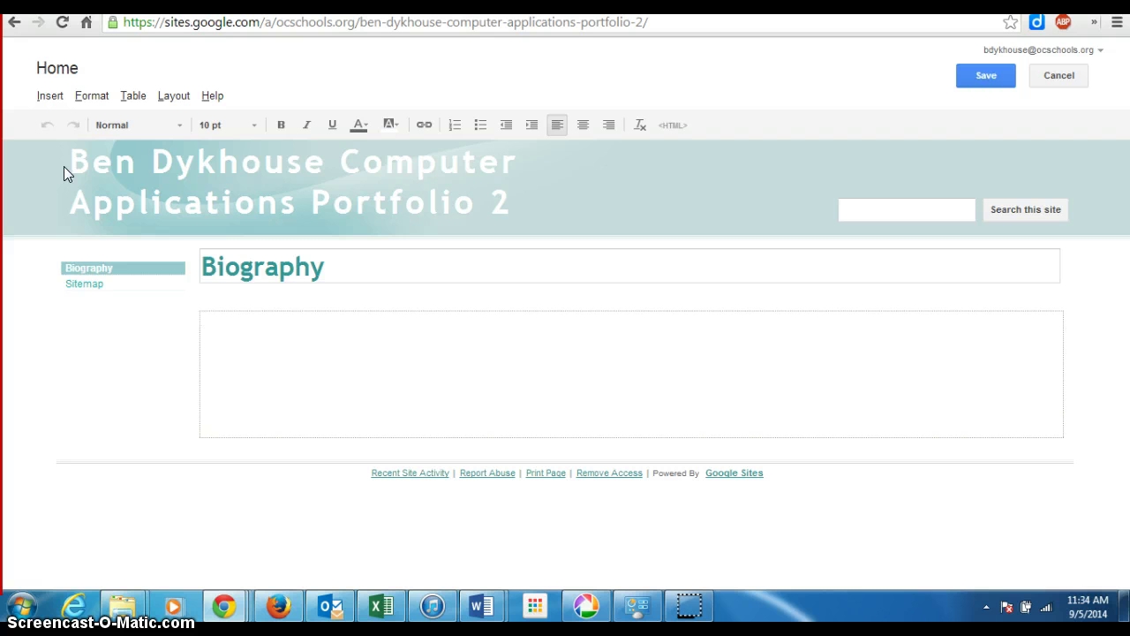
- Type the opening sentence with the author's birth date and birthplace, Grand Rapids, MI
{"action": "type", "text": "i"}
{"action": "type", "text": "I was "}
{"action": "type", "text": "born"}
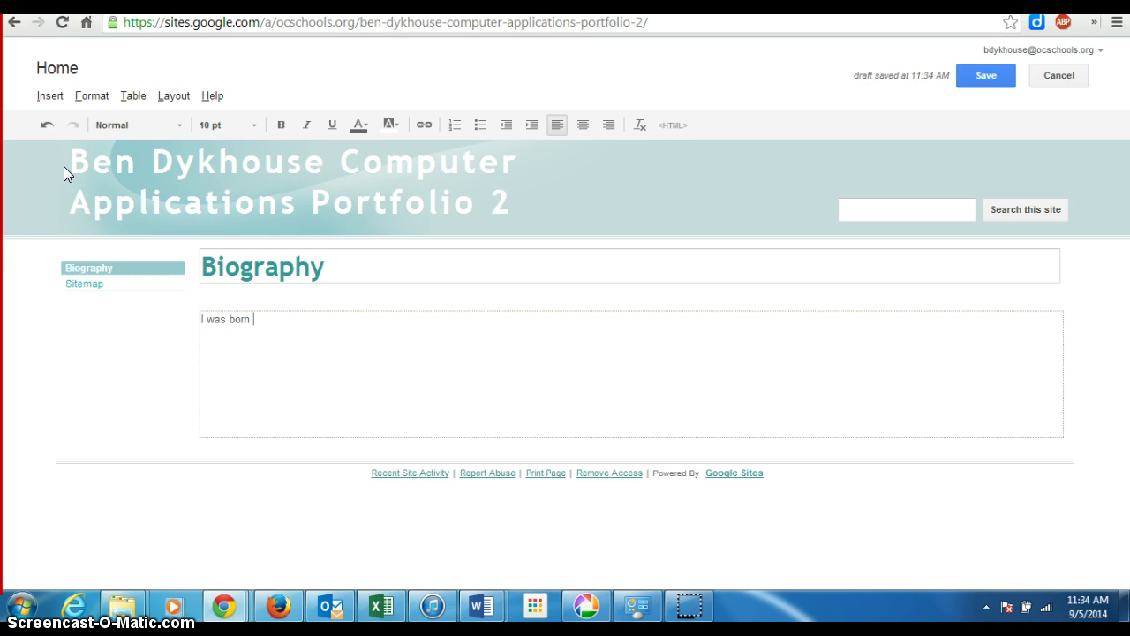
{"action": "type", "text": "0 in Grand "}
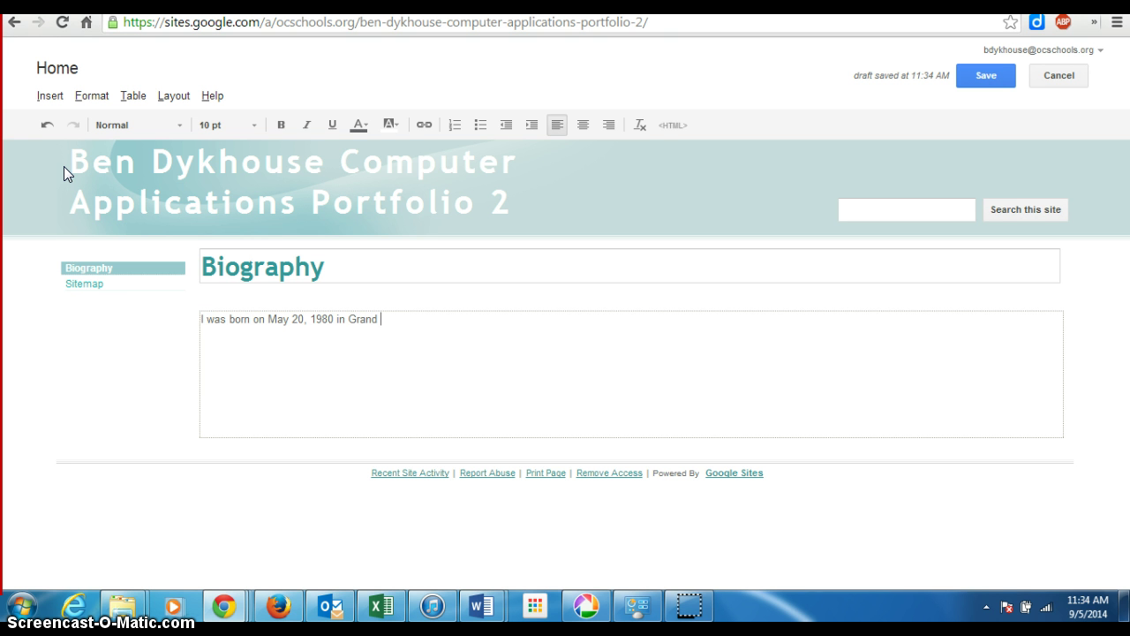
{"action": "type", "text": "Rapids, MI."}
{"action": "left_click", "coordinate": [63, 168]}
- Add living in Upland, CA with wife and three children, with their birth years
{"action": "type", "text": "live in Upland"}
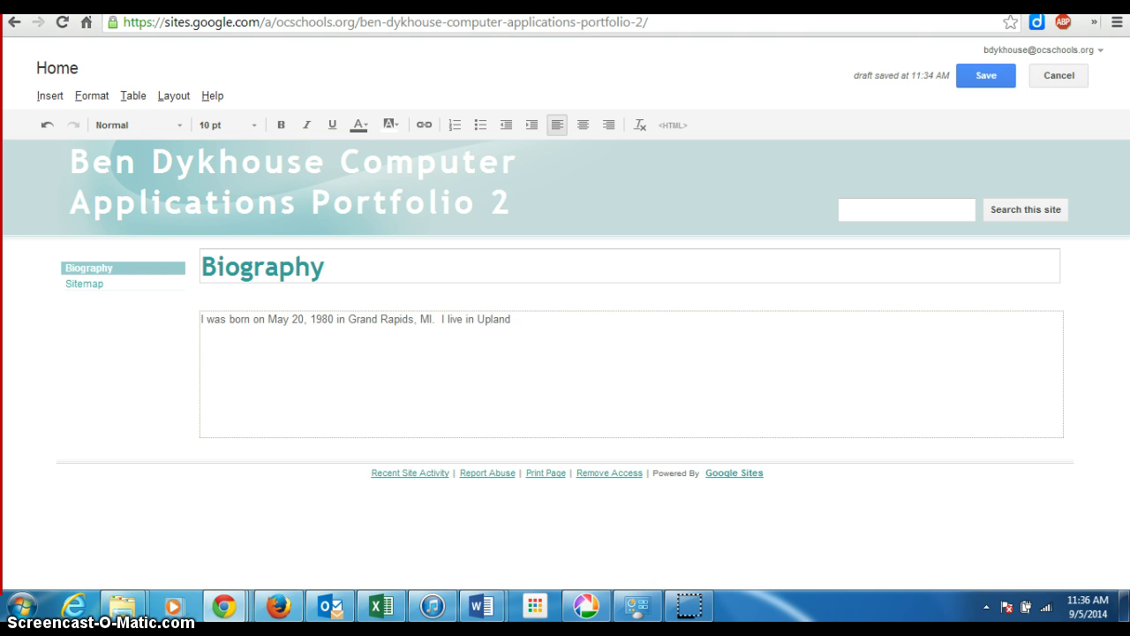
{"action": "type", "text": ", CA with my wife, Betsy,"}
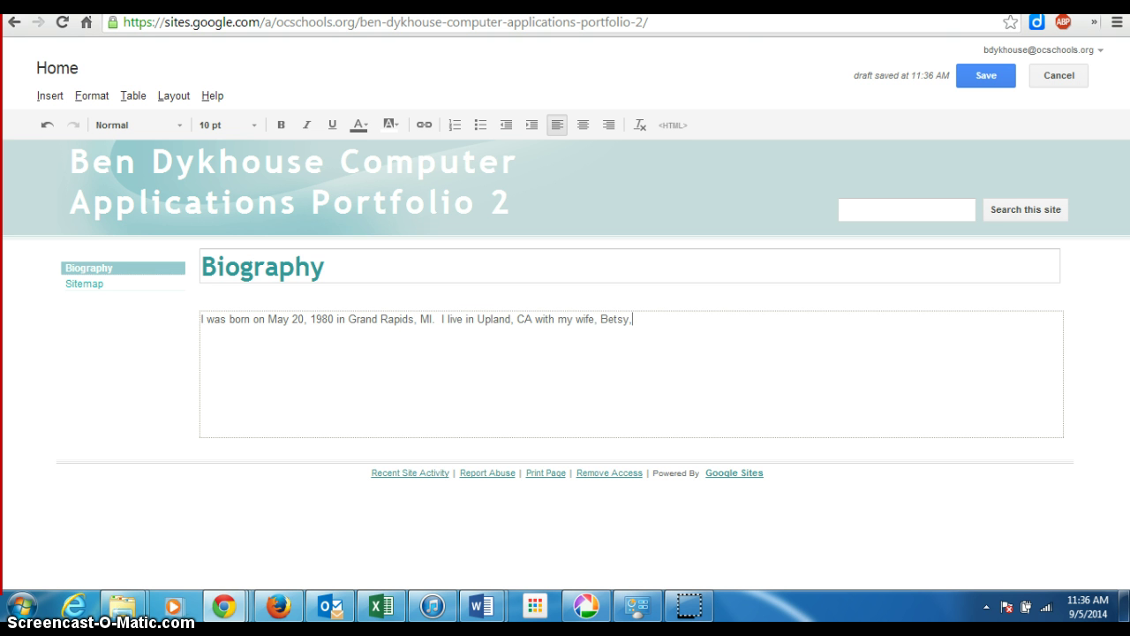
{"action": "type", "text": " and three children: Jack (born"}
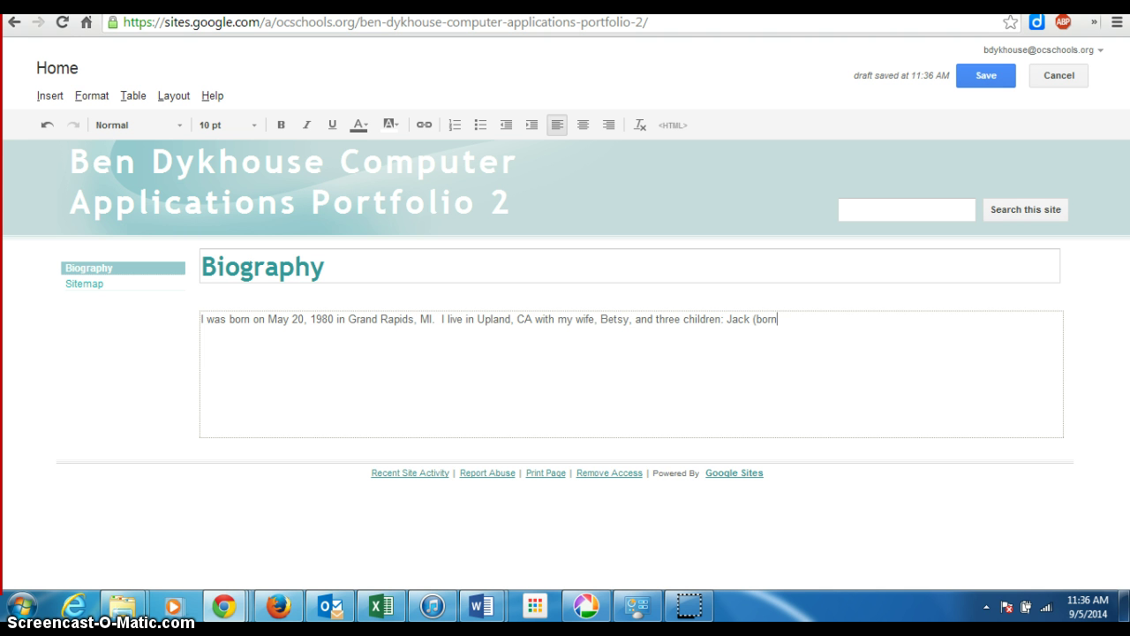
{"action": "type", "text": " in 2009), Arie, ("}
{"action": "key", "text": "BackSpace"}
{"action": "key", "text": "BackSpace"}
{"action": "key", "text": "BackSpace"}
{"action": "type", "text": "(born in 20"}
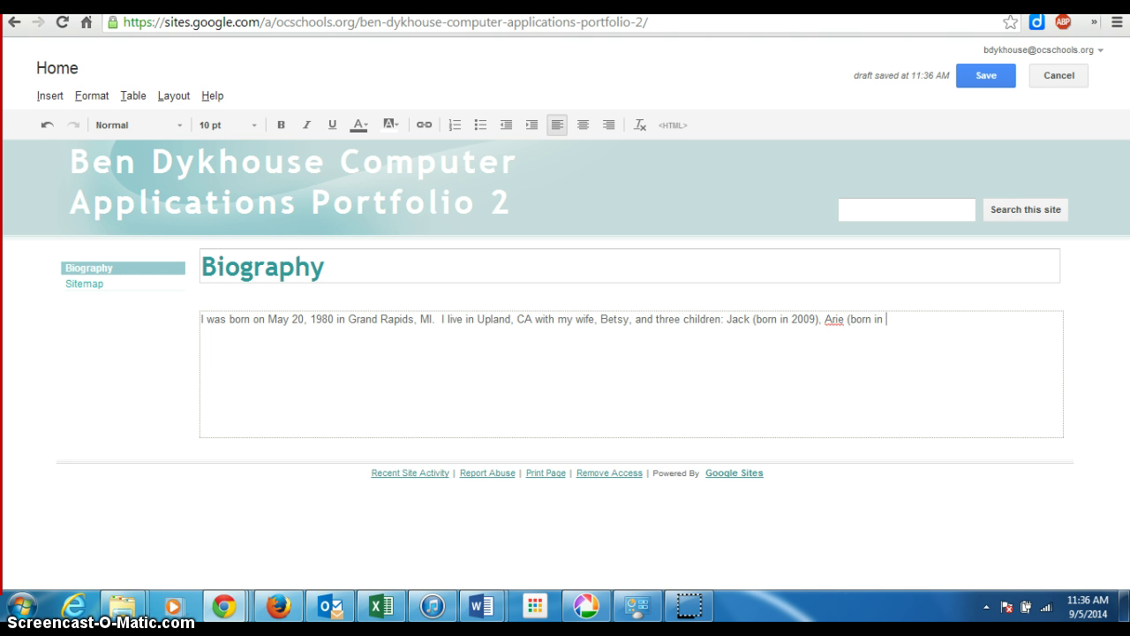
{"action": "type", "text": "11)"}
{"action": "key", "text": "BackSpace"}
{"action": "type", "text": ", and Elleen"}
{"action": "type", "text": " (born in "}
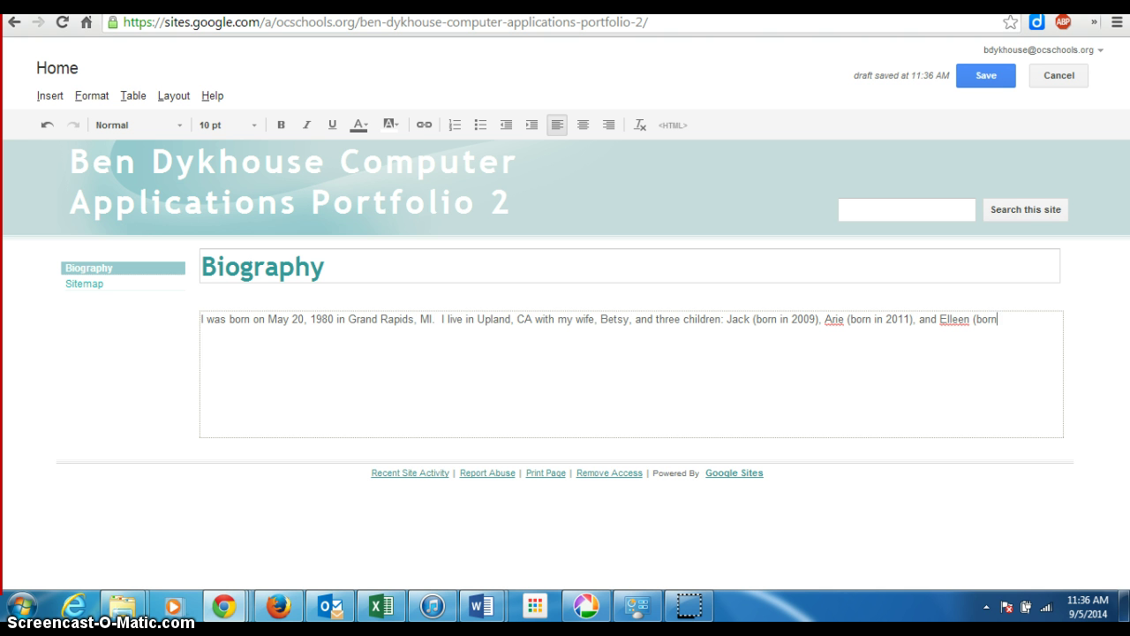
{"action": "type", "text": "2014)."}
{"action": "left_click", "coordinate": [985, 78]}
- Save the Biography page, then reopen it in the editor
{"action": "left_click", "coordinate": [983, 78]}
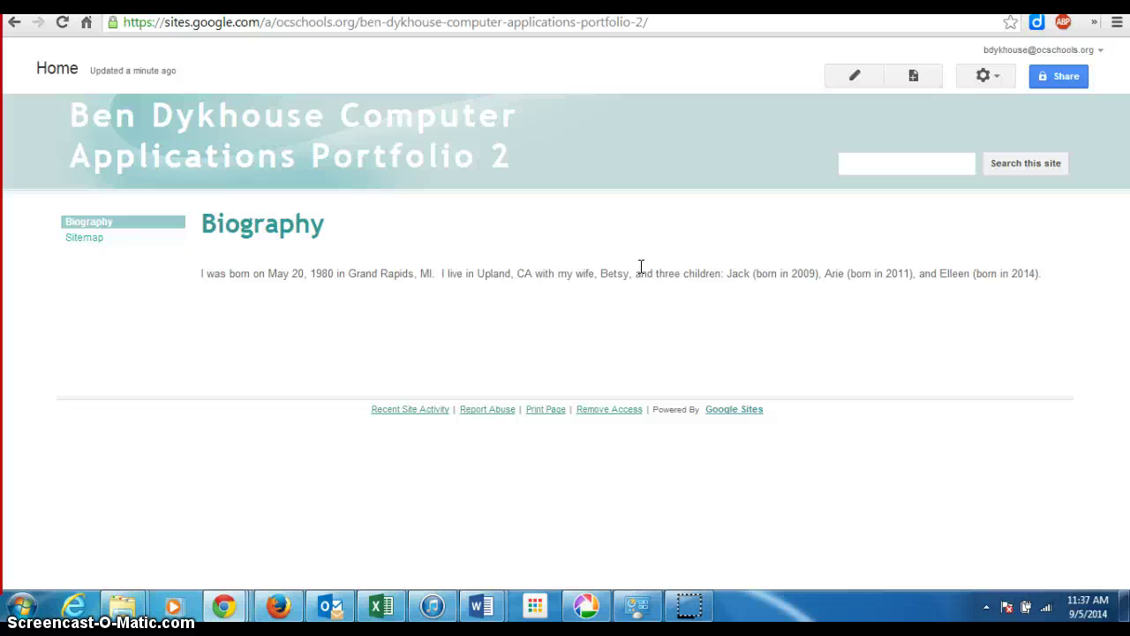
{"action": "left_click", "coordinate": [856, 78]}
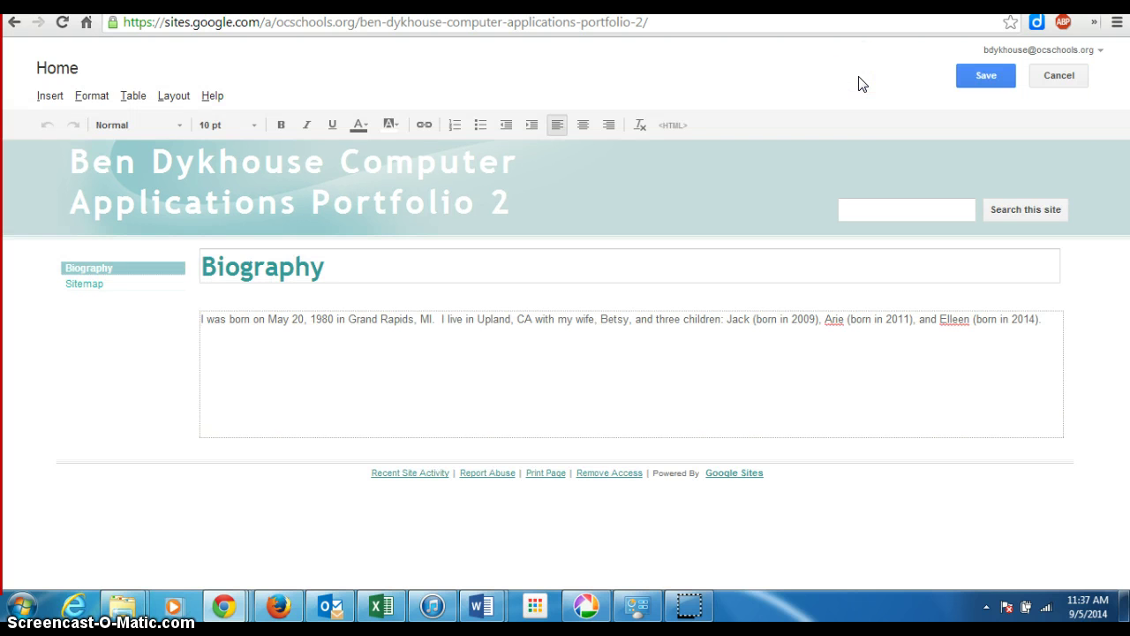
- Open the Insert > Image dialog with the Uploaded images option selected
{"action": "left_click", "coordinate": [47, 101]}
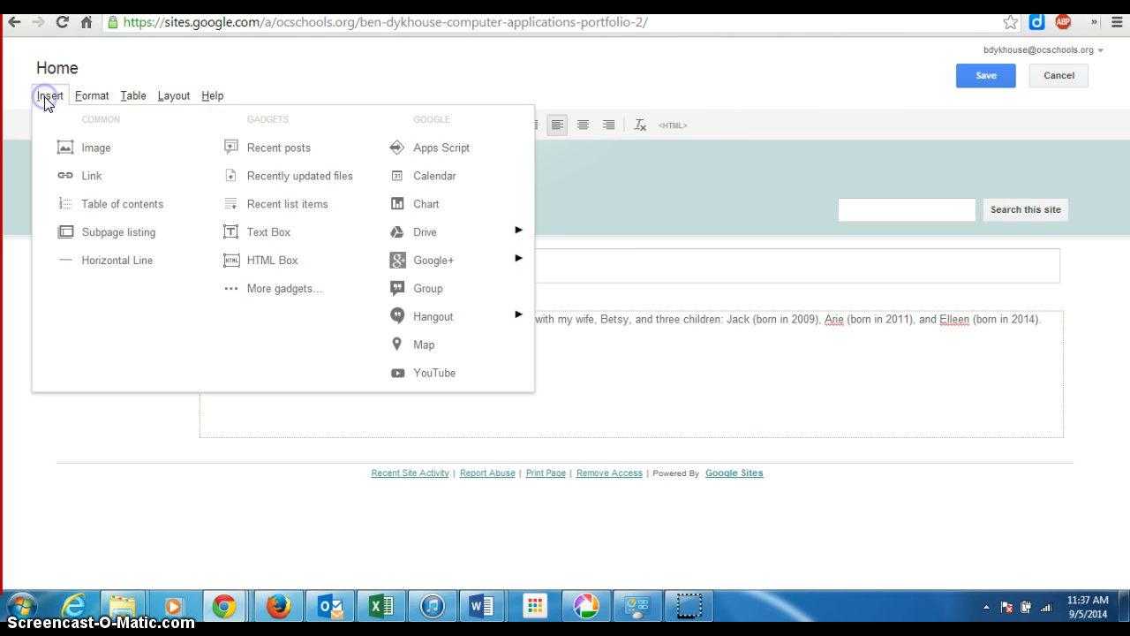
{"action": "left_click", "coordinate": [97, 152]}
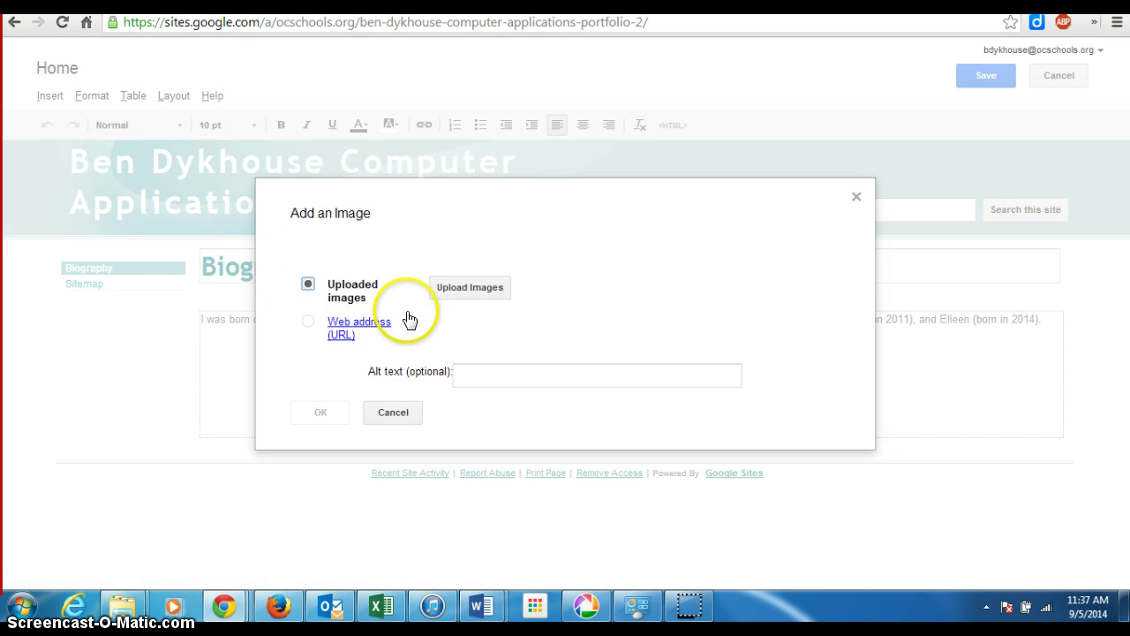
{"action": "left_click", "coordinate": [310, 322]}
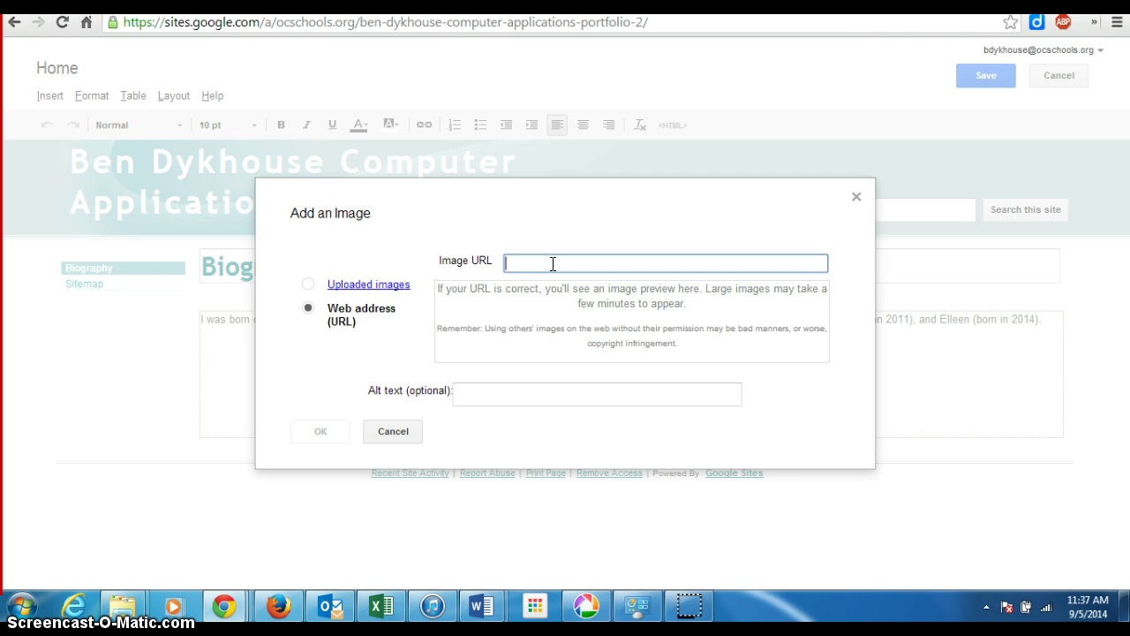
{"action": "left_click", "coordinate": [309, 285]}
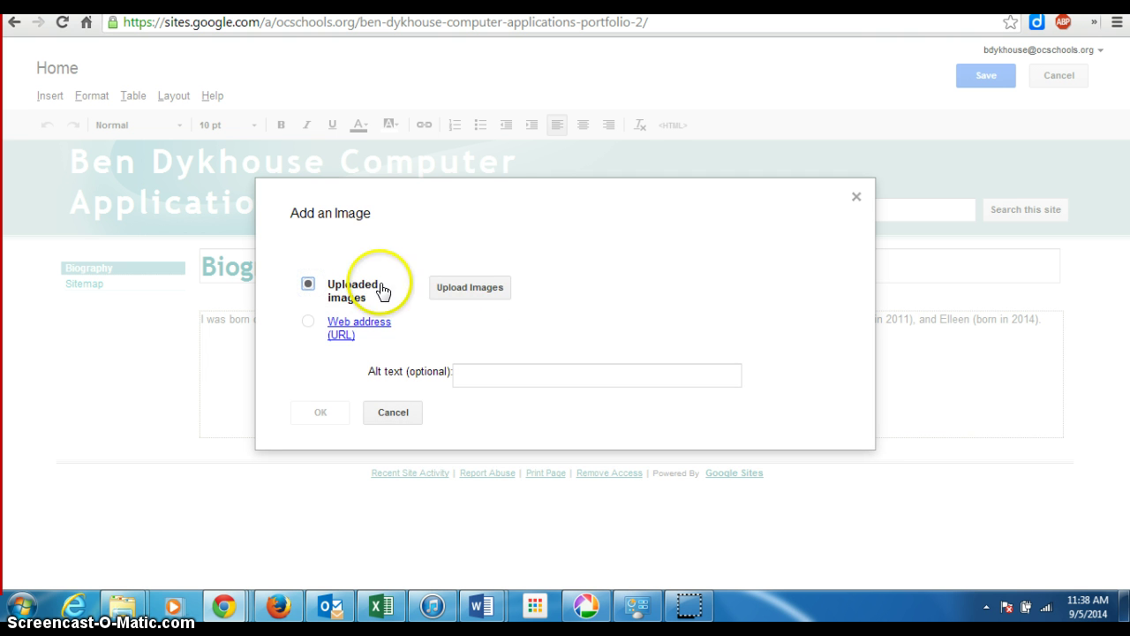
- Upload the family photo numbered 5647 from the Pictures library and confirm
{"action": "left_click", "coordinate": [461, 290]}
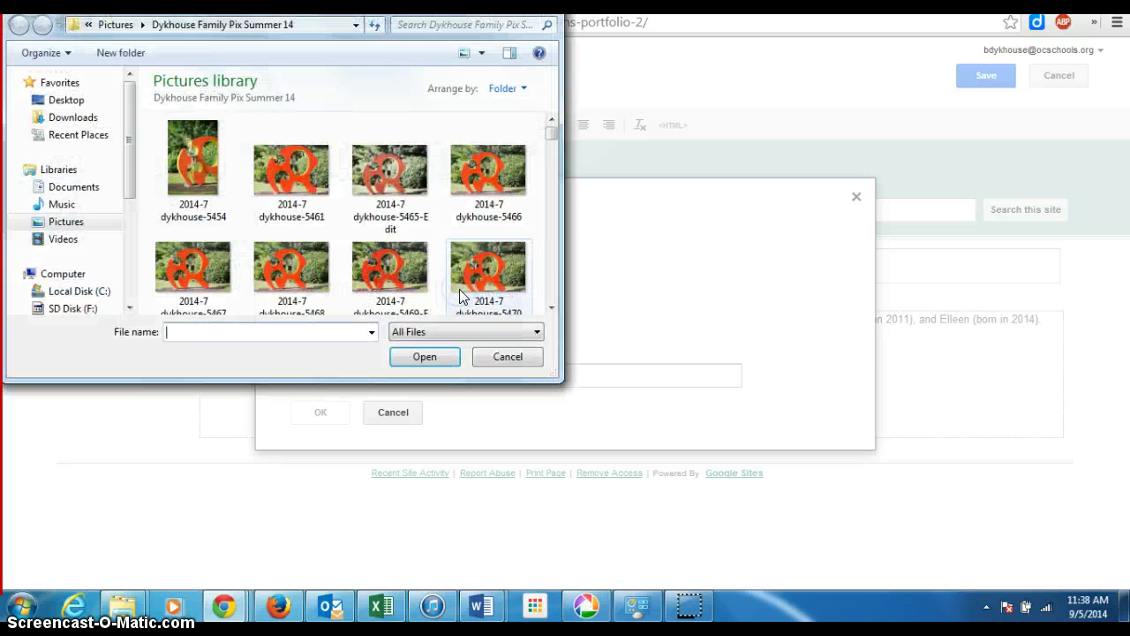
{"action": "left_click", "coordinate": [553, 135]}
{"action": "left_click_drag", "start_coordinate": [552, 134], "coordinate": [559, 238]}
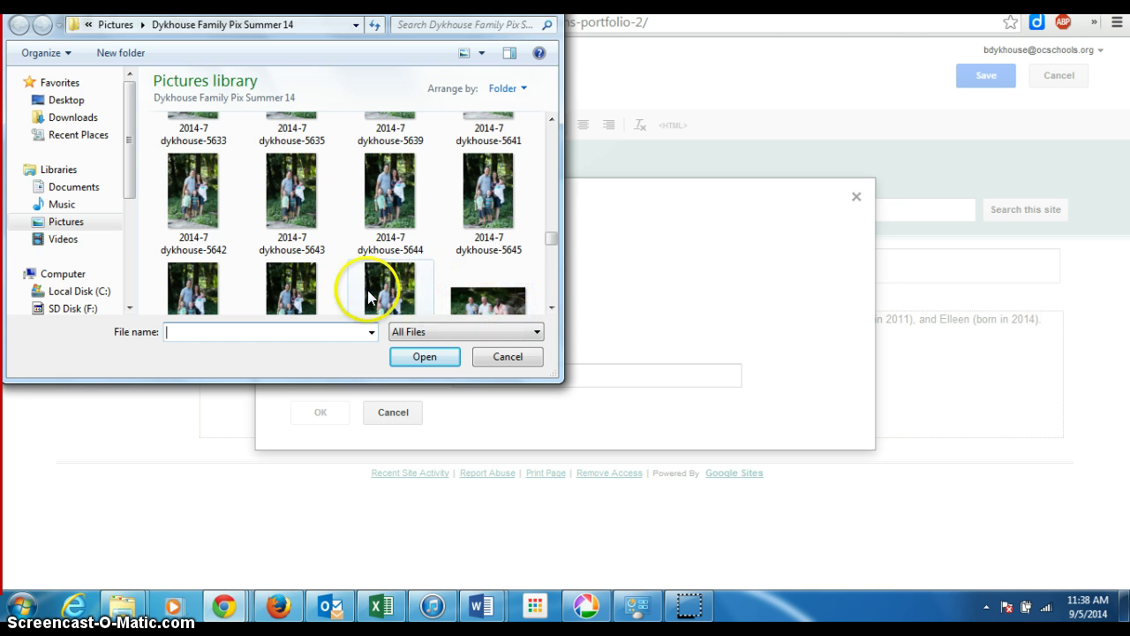
{"action": "left_click", "coordinate": [289, 300]}
{"action": "double_click", "coordinate": [288, 298]}
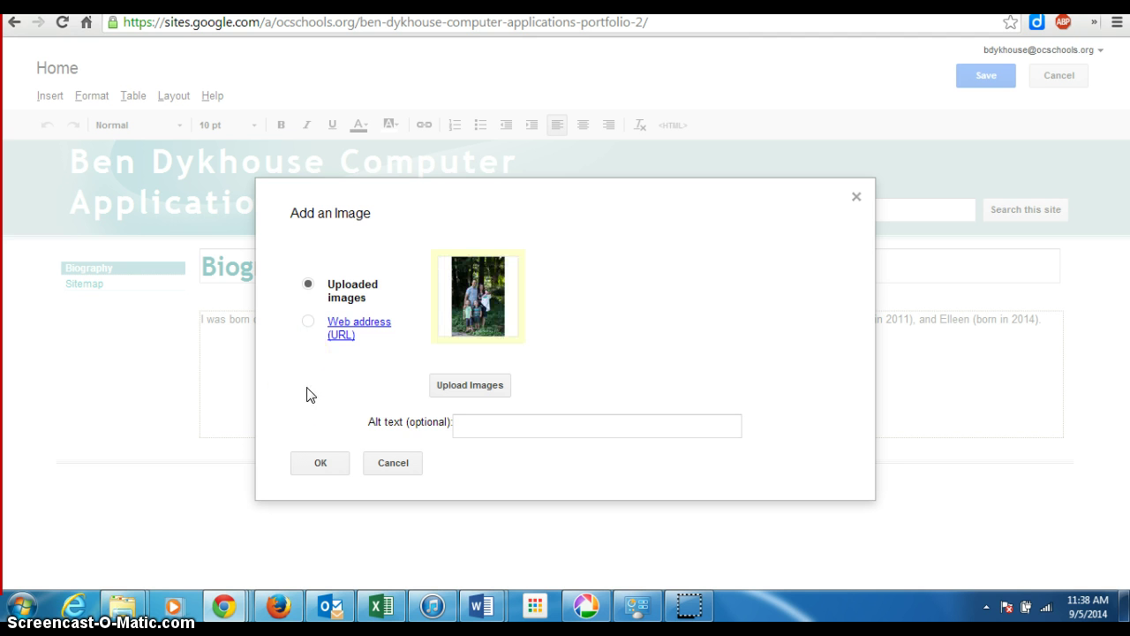
{"action": "left_click", "coordinate": [332, 468]}
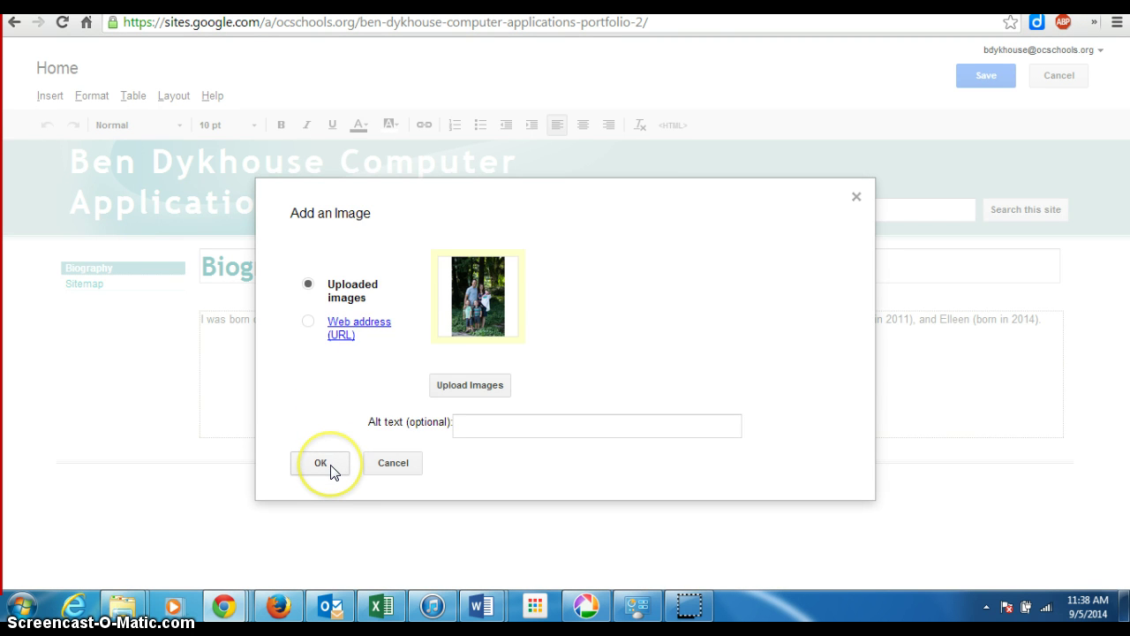
- Place the family photo in the Biography body at original size and select it
{"action": "mouse_move", "coordinate": [374, 429]}
{"action": "left_mouse_down"}
{"action": "mouse_move", "coordinate": [454, 267]}
{"action": "mouse_move", "coordinate": [790, 382]}
{"action": "left_mouse_up"}
{"action": "scroll", "coordinate": [791, 376], "scroll_direction": "down", "scroll_amount": 10}
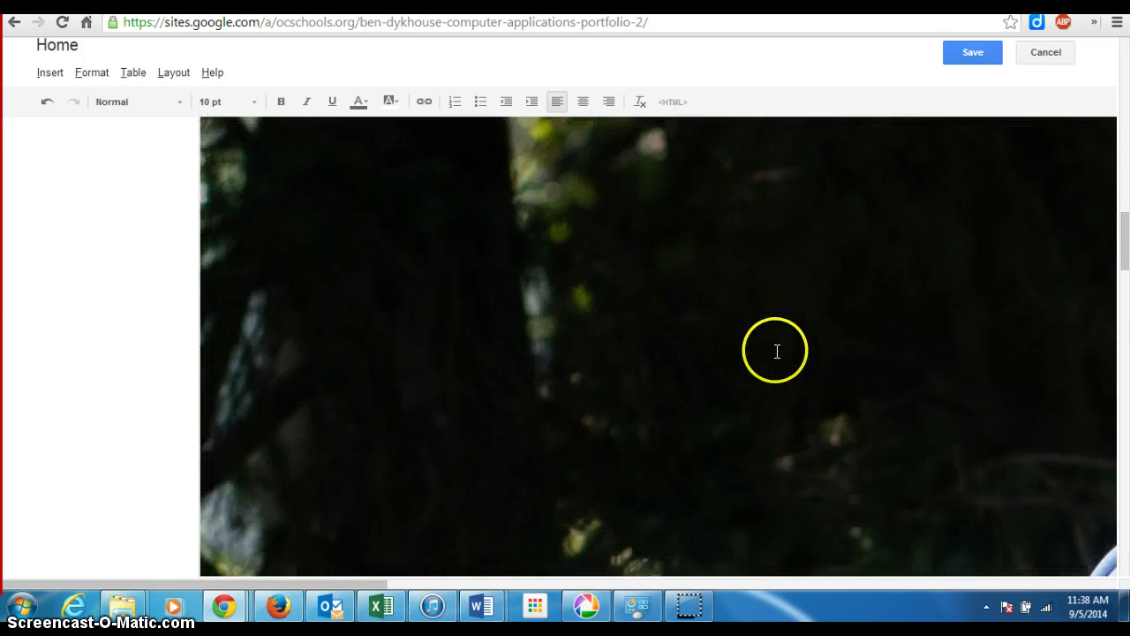
{"action": "left_click_drag", "start_coordinate": [777, 351], "coordinate": [142, 397]}
{"action": "left_click", "coordinate": [144, 390]}
{"action": "scroll", "coordinate": [757, 310], "scroll_direction": "down", "scroll_amount": 5}
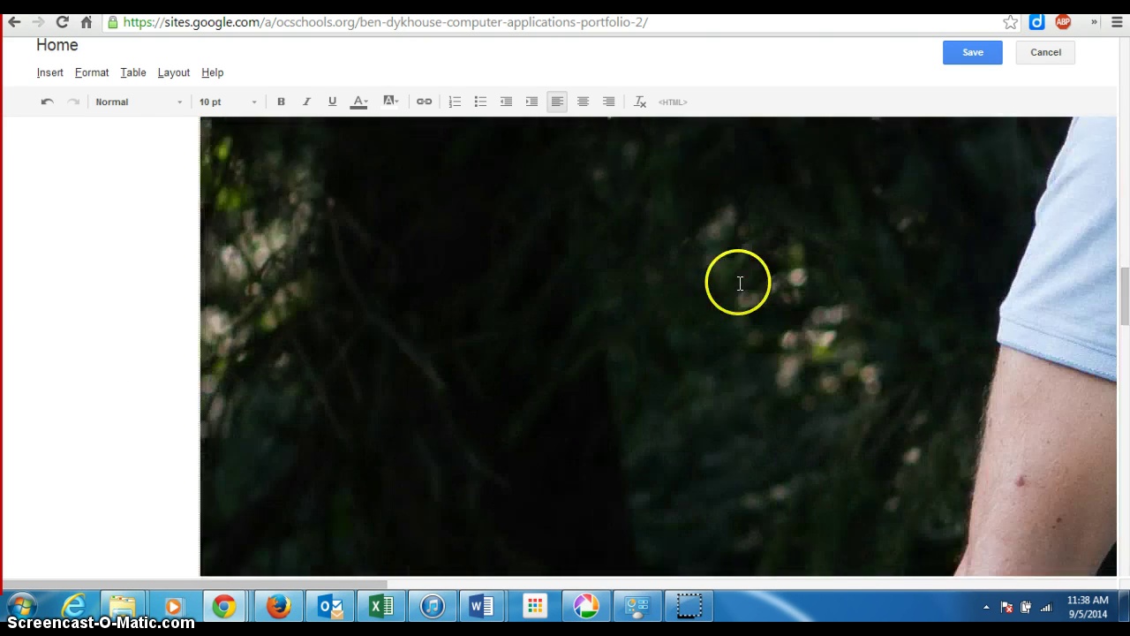
{"action": "scroll", "coordinate": [738, 281], "scroll_direction": "down", "scroll_amount": 3}
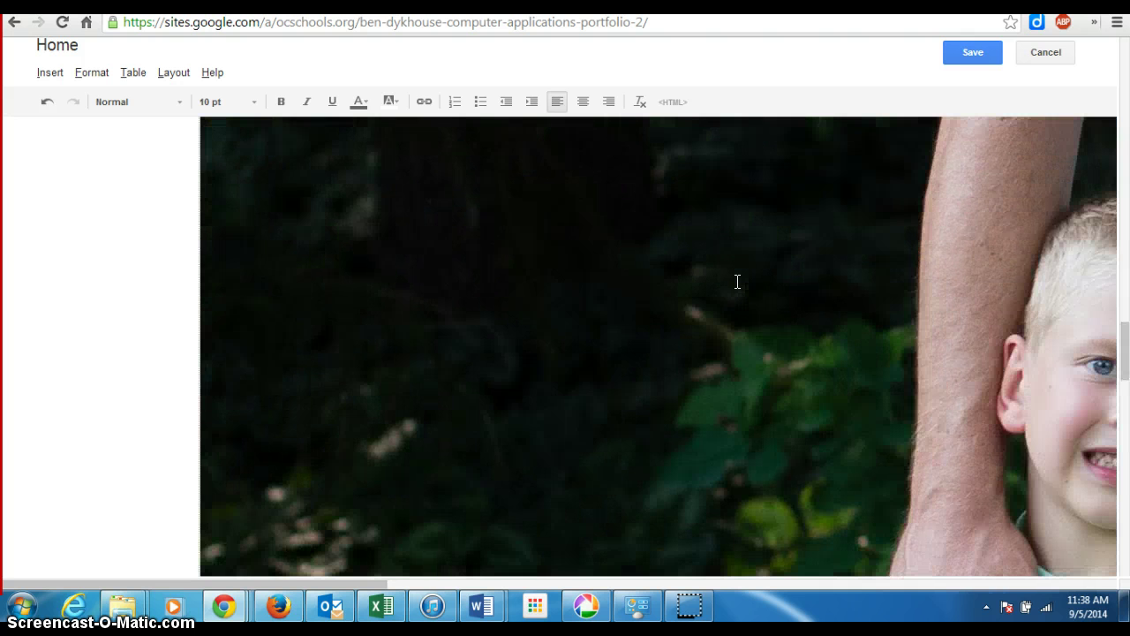
{"action": "scroll", "coordinate": [736, 282], "scroll_direction": "up", "scroll_amount": 5}
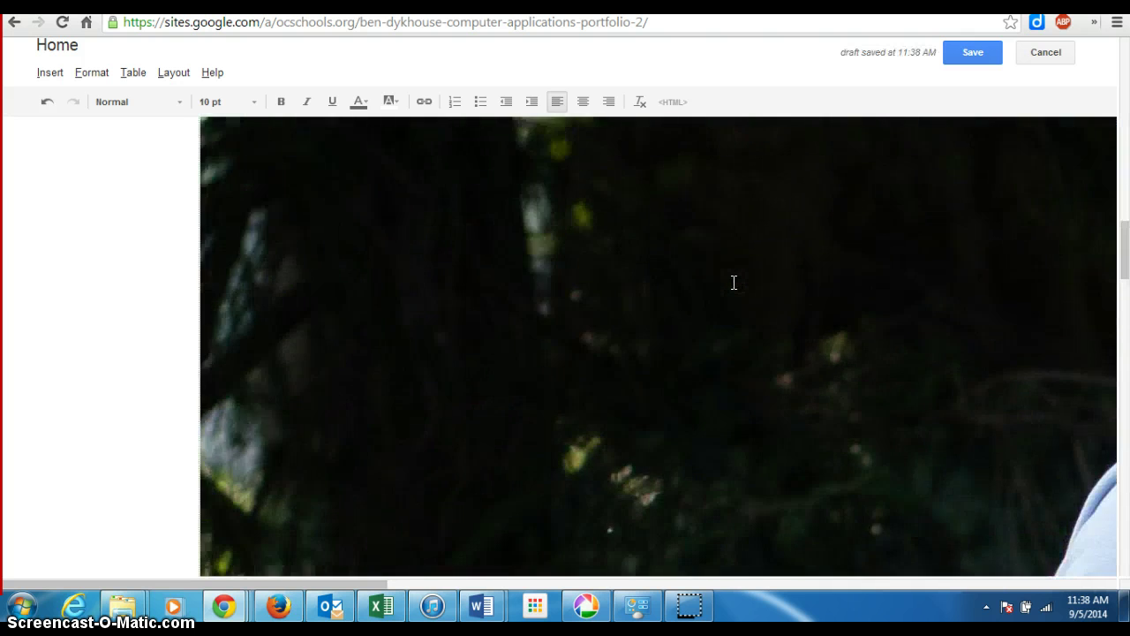
{"action": "scroll", "coordinate": [734, 282], "scroll_direction": "up", "scroll_amount": 8}
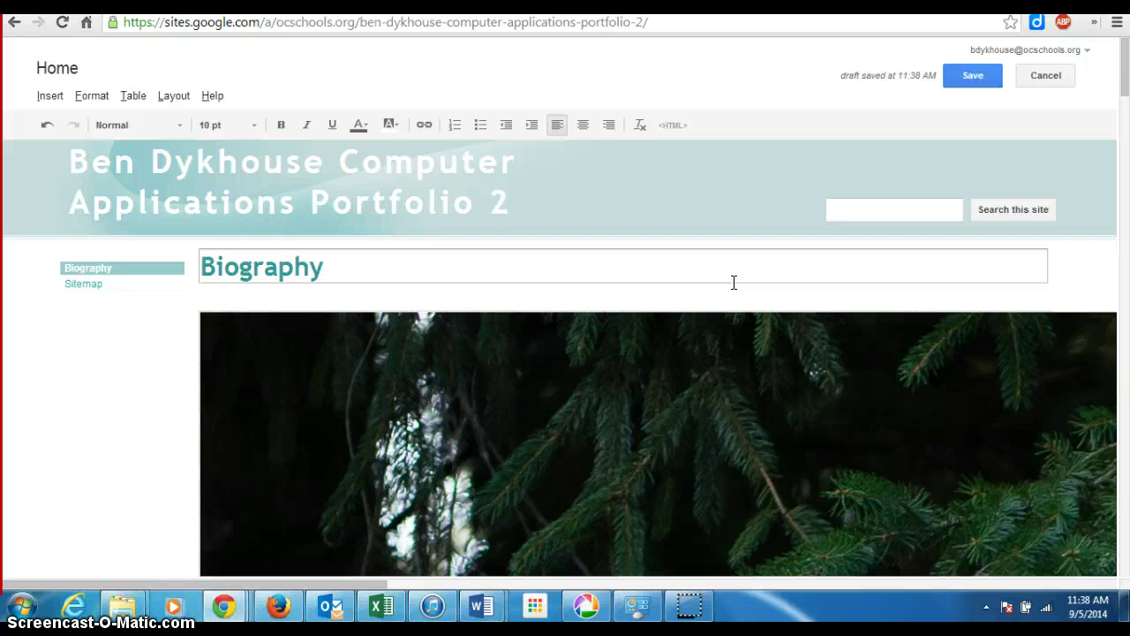
{"action": "left_click", "coordinate": [676, 426]}
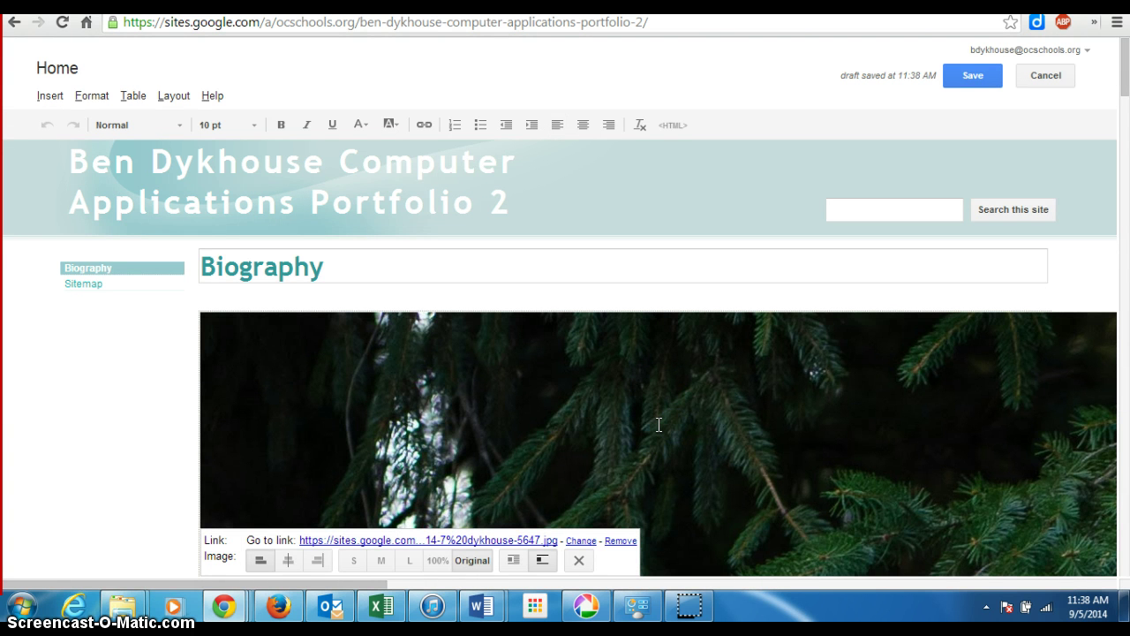
- Try resizing the family photo to medium and dragging it within the intro text
{"action": "left_click", "coordinate": [378, 566]}
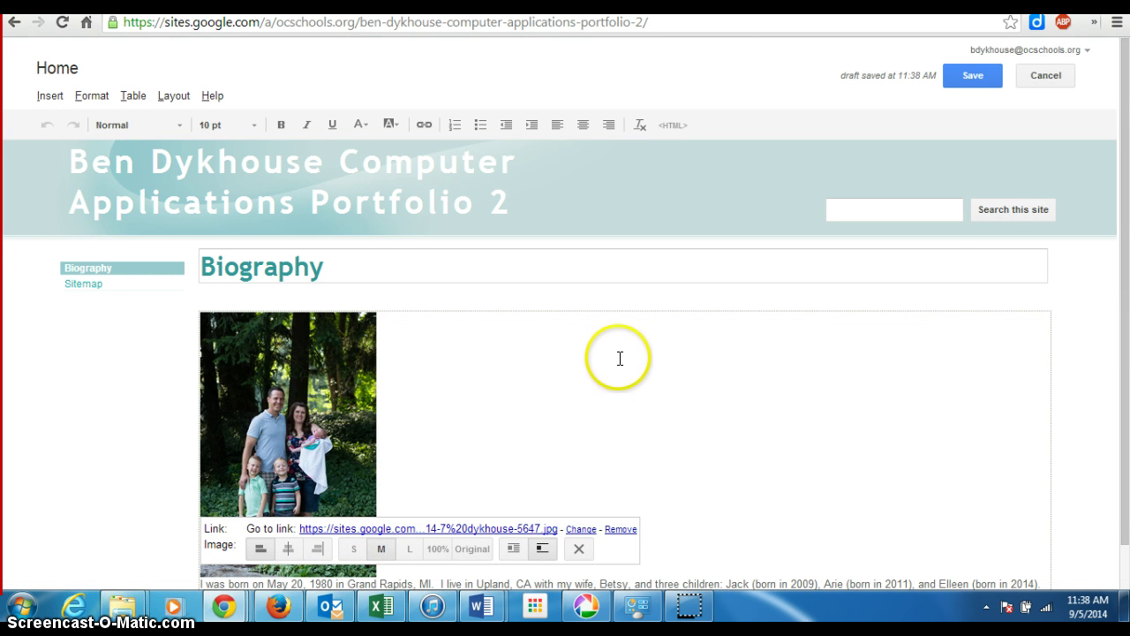
{"action": "scroll", "coordinate": [620, 355], "scroll_direction": "down", "scroll_amount": 1}
{"action": "scroll", "coordinate": [627, 347], "scroll_direction": "up", "scroll_amount": 1}
{"action": "scroll", "coordinate": [627, 347], "scroll_direction": "down", "scroll_amount": 1}
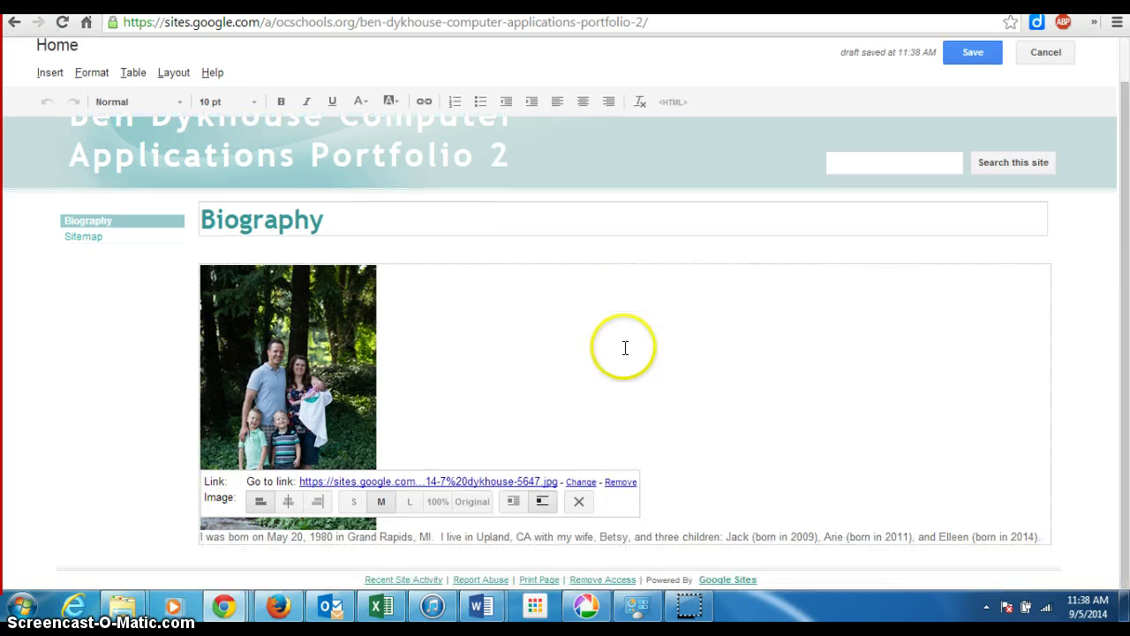
{"action": "left_click", "coordinate": [256, 316]}
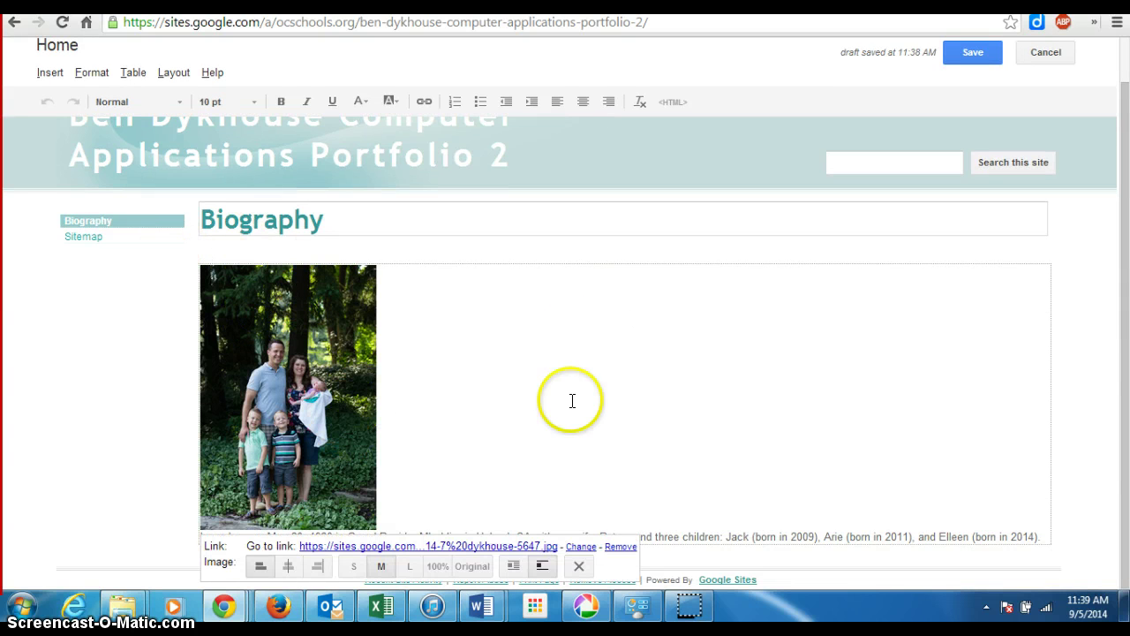
{"action": "left_click_drag", "start_coordinate": [339, 389], "coordinate": [355, 539]}
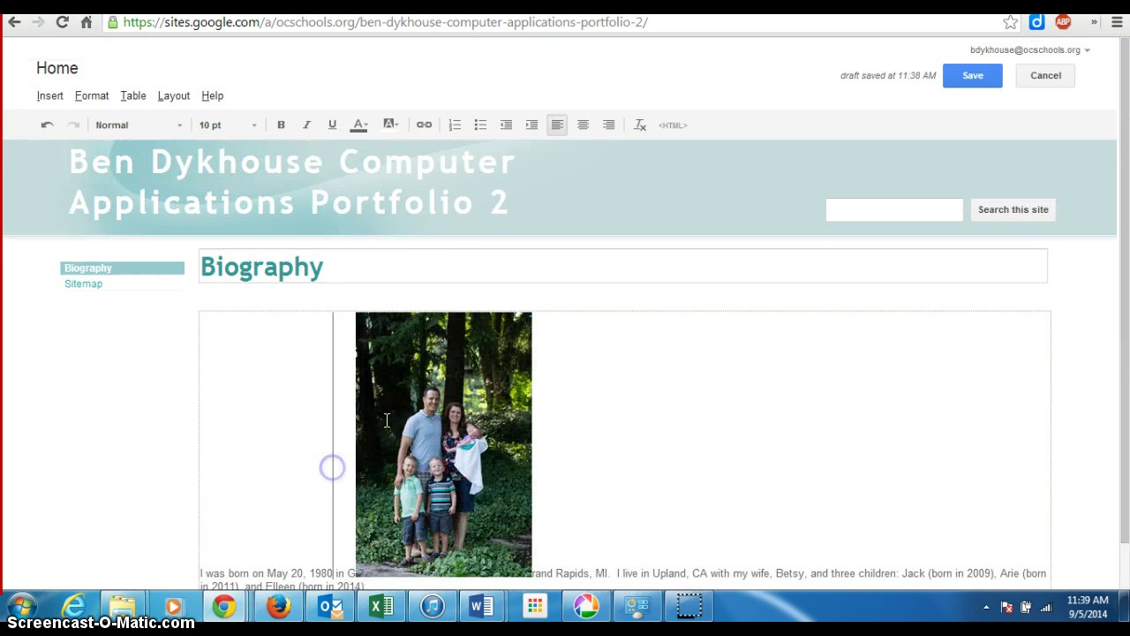
{"action": "scroll", "coordinate": [484, 402], "scroll_direction": "down", "scroll_amount": 1}
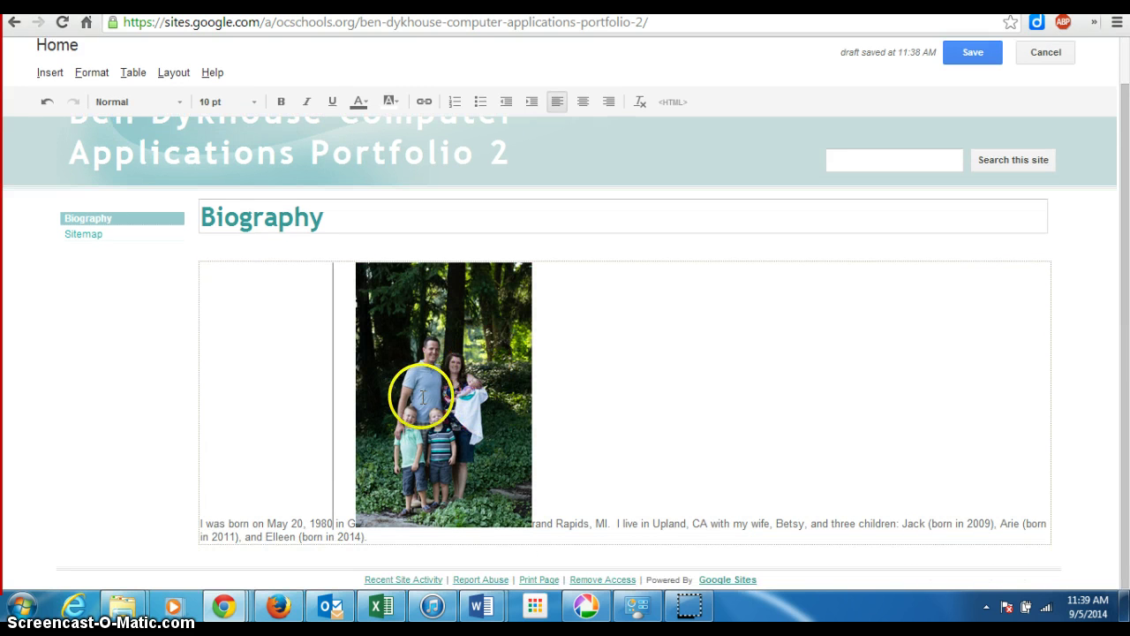
{"action": "mouse_move", "coordinate": [451, 459]}
{"action": "left_mouse_down"}
{"action": "mouse_move", "coordinate": [459, 514]}
{"action": "mouse_move", "coordinate": [454, 475]}
{"action": "left_mouse_up"}
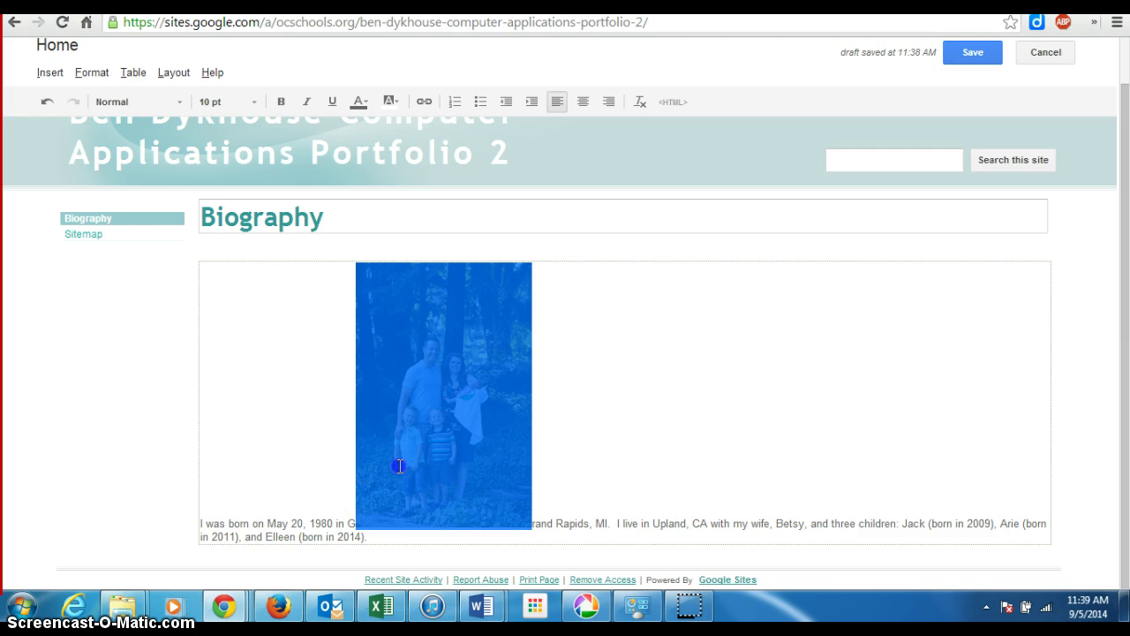
- Apply Align left to the family photo so the text wraps beside it
{"action": "left_click", "coordinate": [437, 369]}
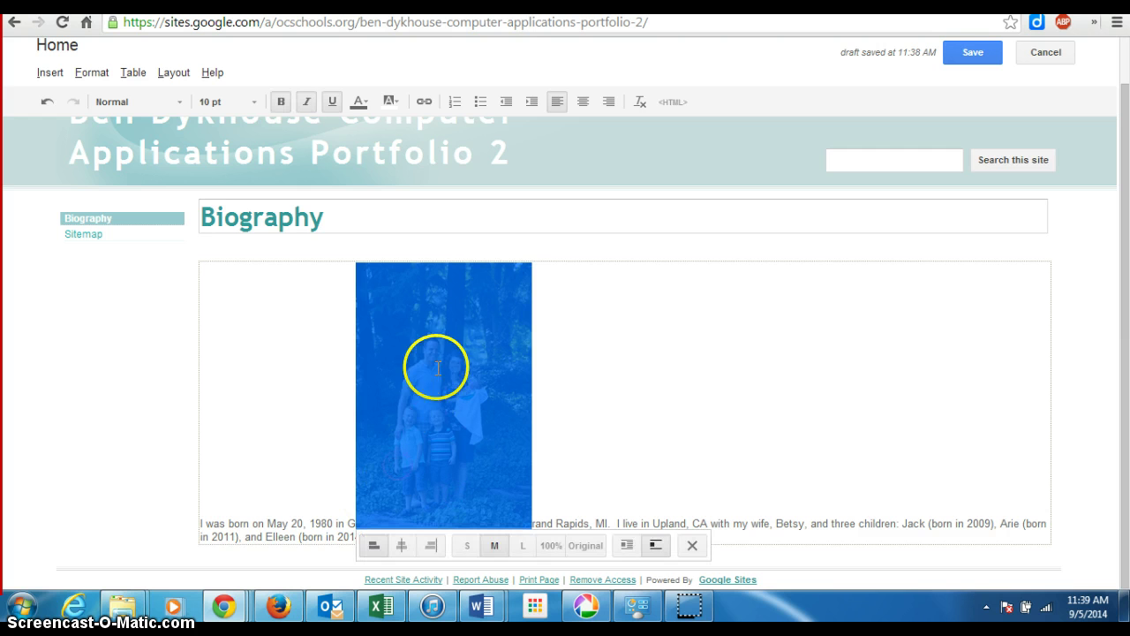
{"action": "left_click", "coordinate": [202, 528]}
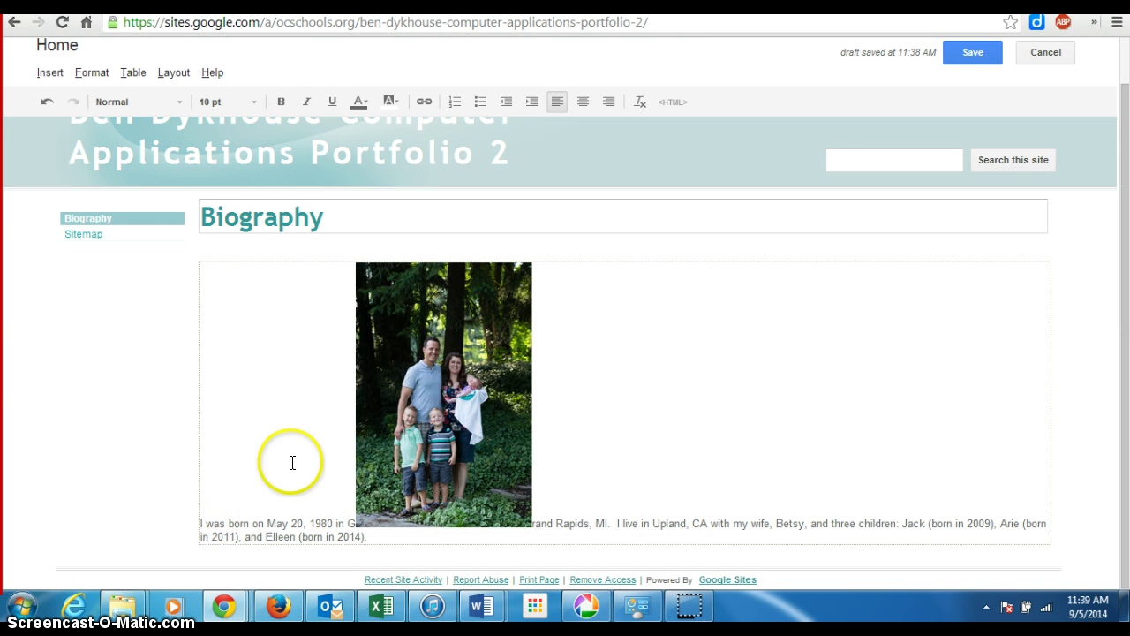
{"action": "left_click", "coordinate": [415, 379]}
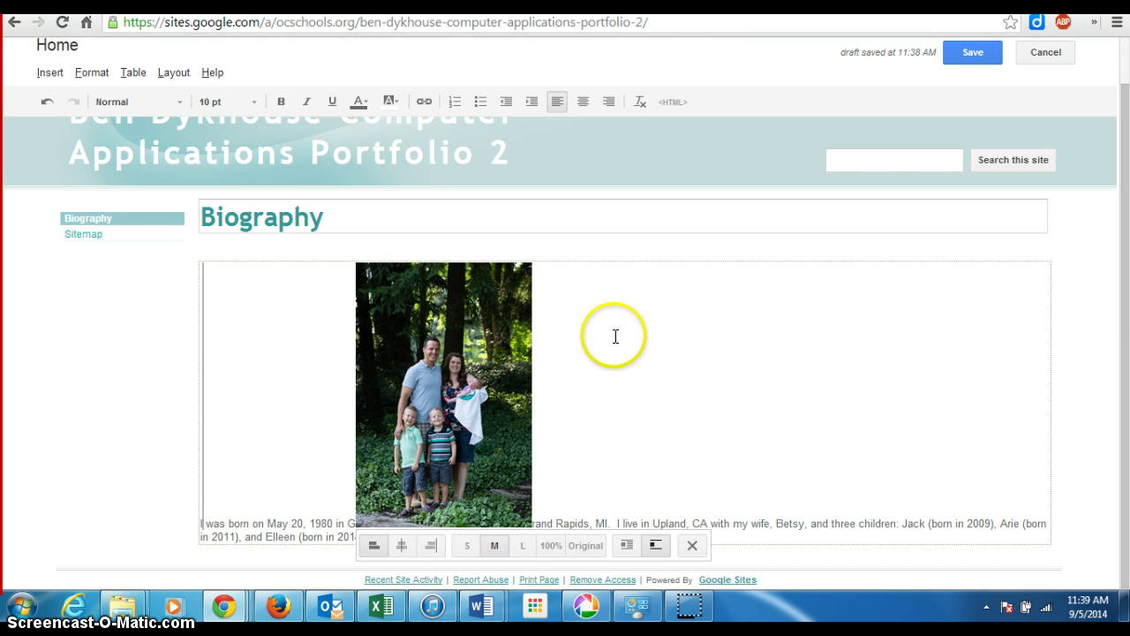
{"action": "left_click", "coordinate": [373, 545]}
{"action": "scroll", "coordinate": [459, 398], "scroll_direction": "down", "scroll_amount": 1}
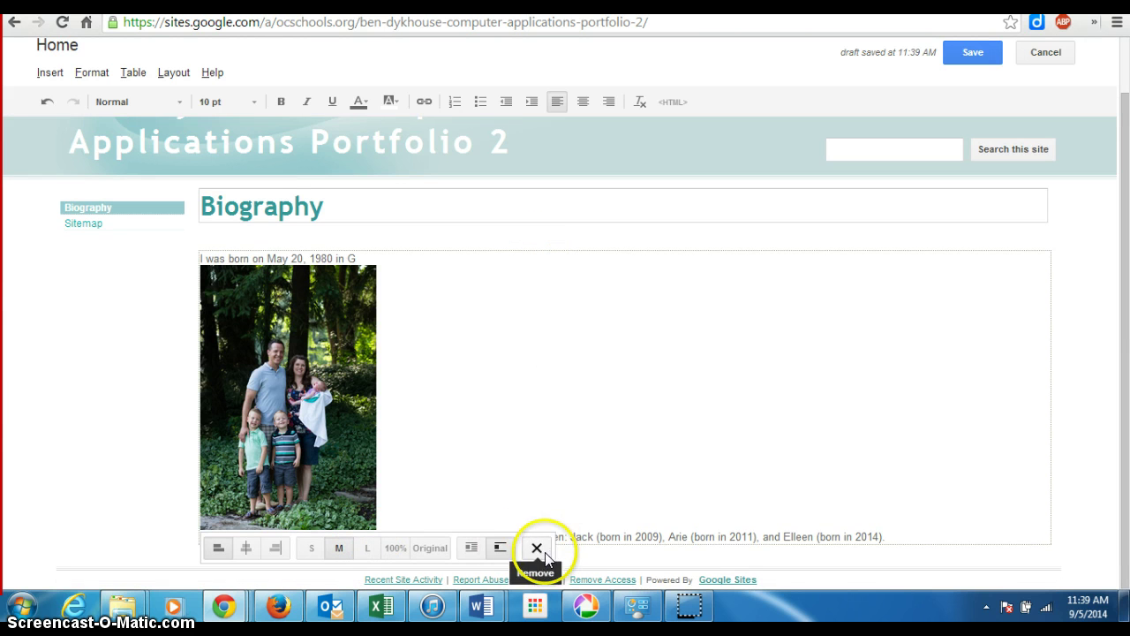
{"action": "left_click", "coordinate": [493, 338]}
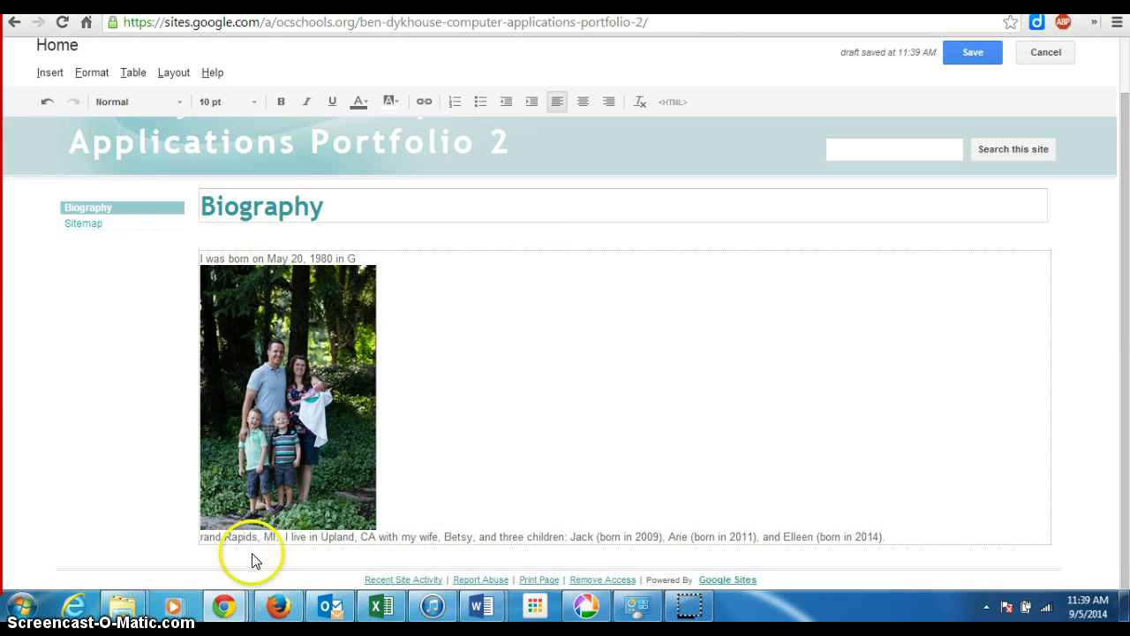
- Delete the family photo from the intro line with the image toolbar's Remove button
{"action": "left_click", "coordinate": [201, 537]}
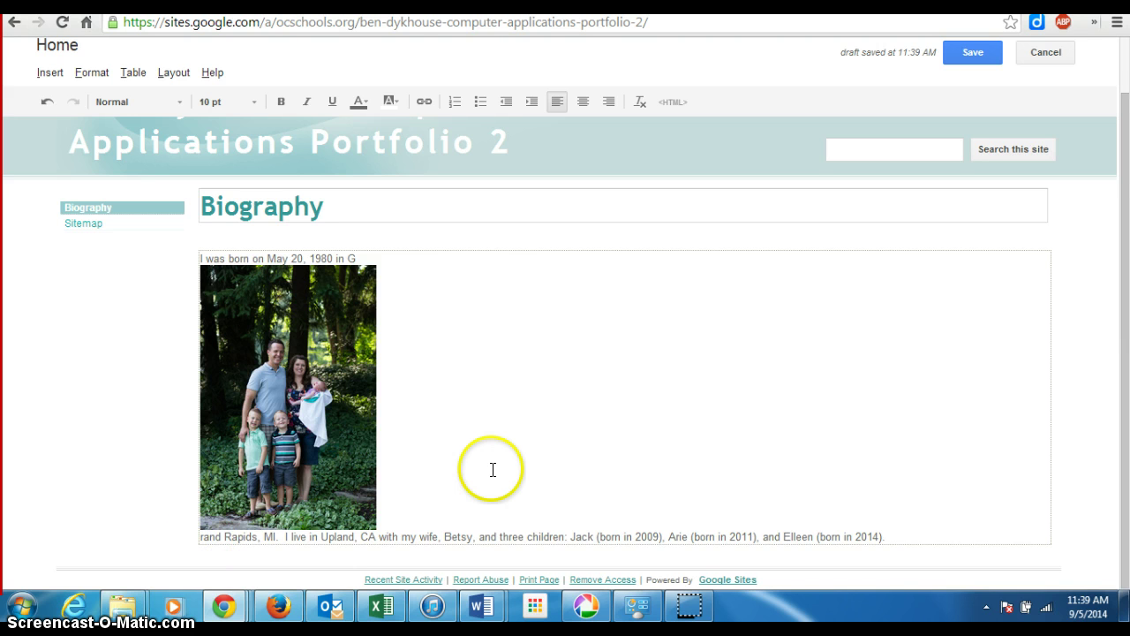
{"action": "scroll", "coordinate": [493, 470], "scroll_direction": "up", "scroll_amount": 1}
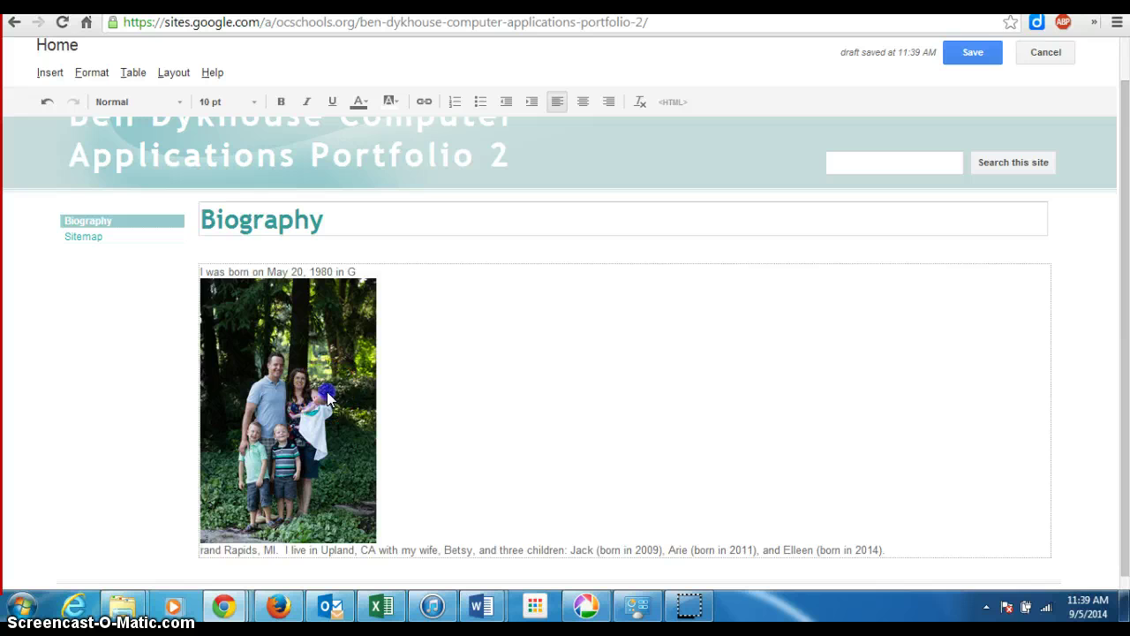
{"action": "double_click", "coordinate": [398, 411]}
{"action": "left_click", "coordinate": [340, 415]}
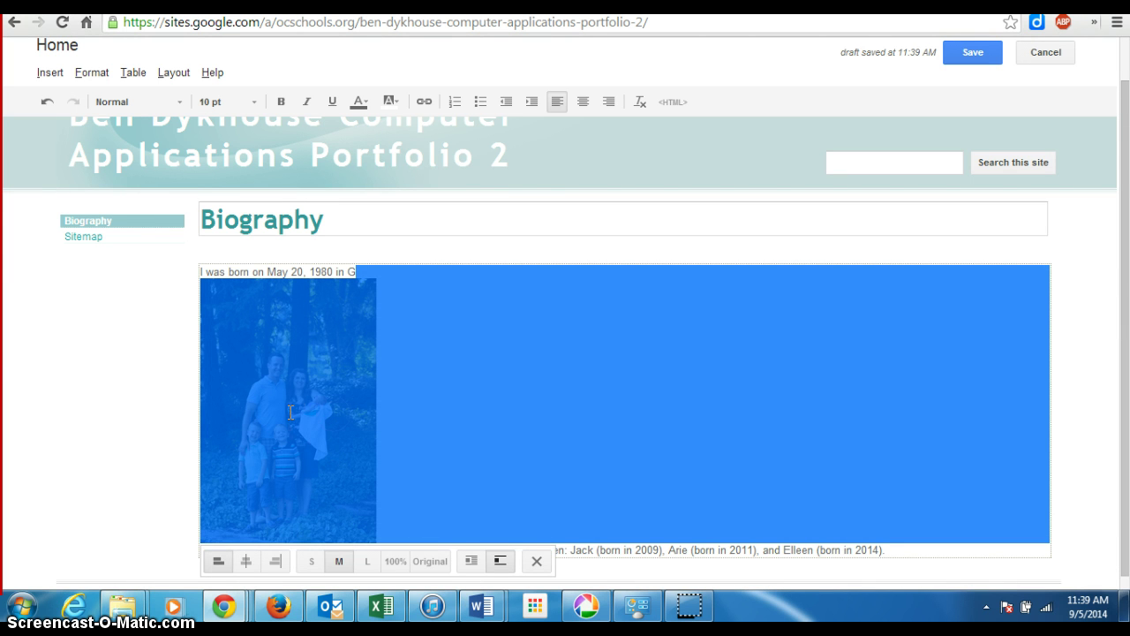
{"action": "left_click", "coordinate": [303, 384]}
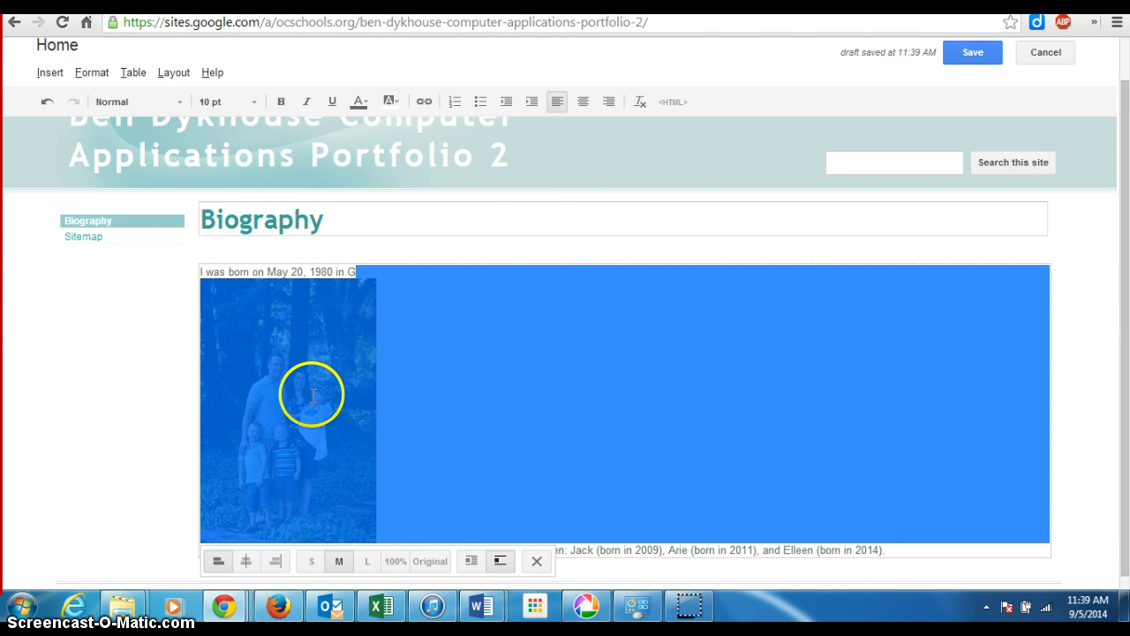
{"action": "left_click", "coordinate": [517, 567]}
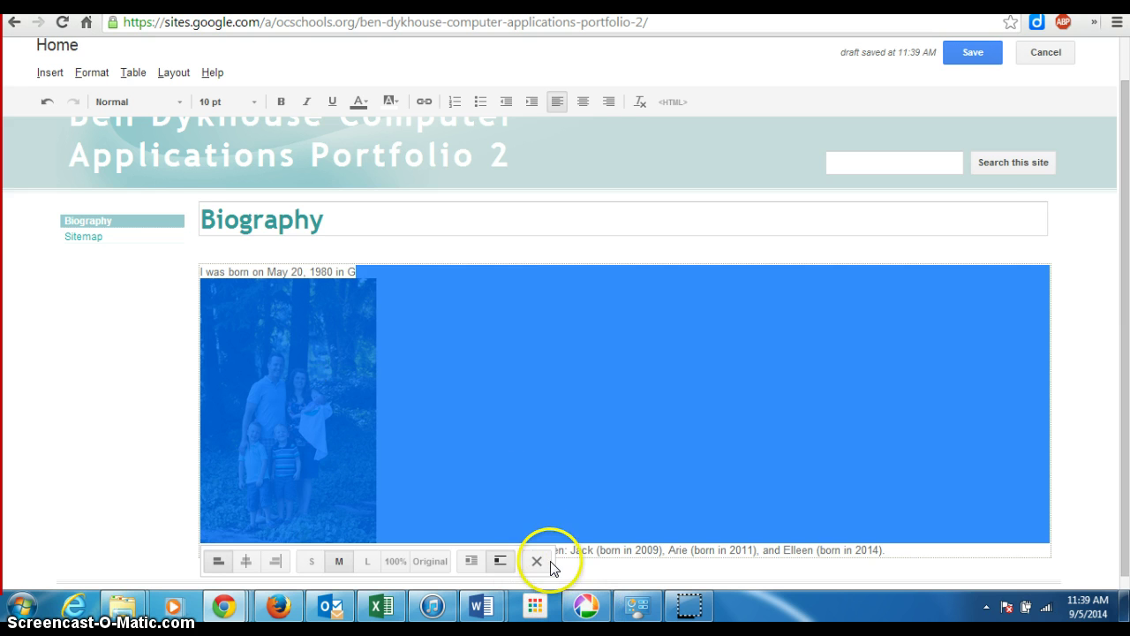
{"action": "left_click", "coordinate": [536, 561]}
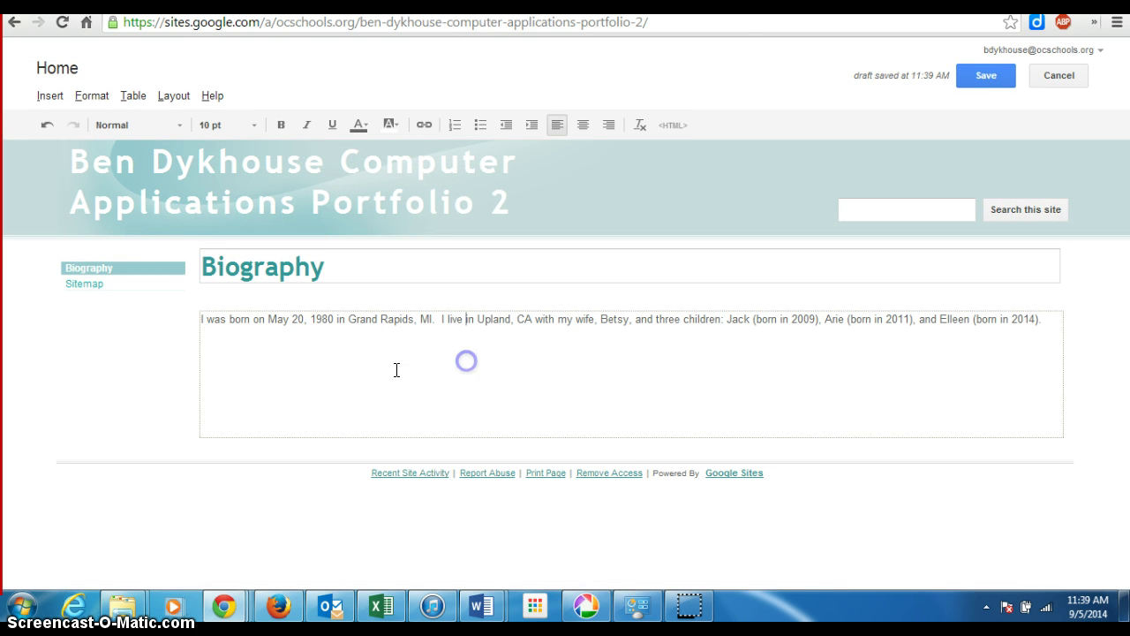
- Start a new empty line after the end of the intro paragraph
{"action": "left_click", "coordinate": [223, 346]}
{"action": "left_click", "coordinate": [1040, 323]}
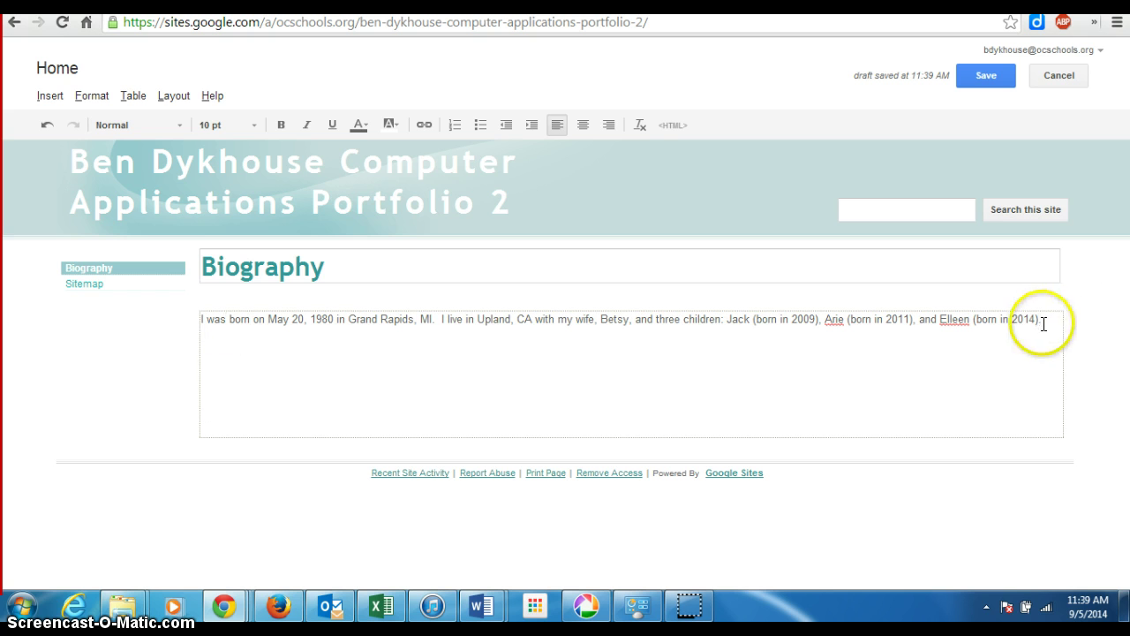
{"action": "key", "text": "Return"}
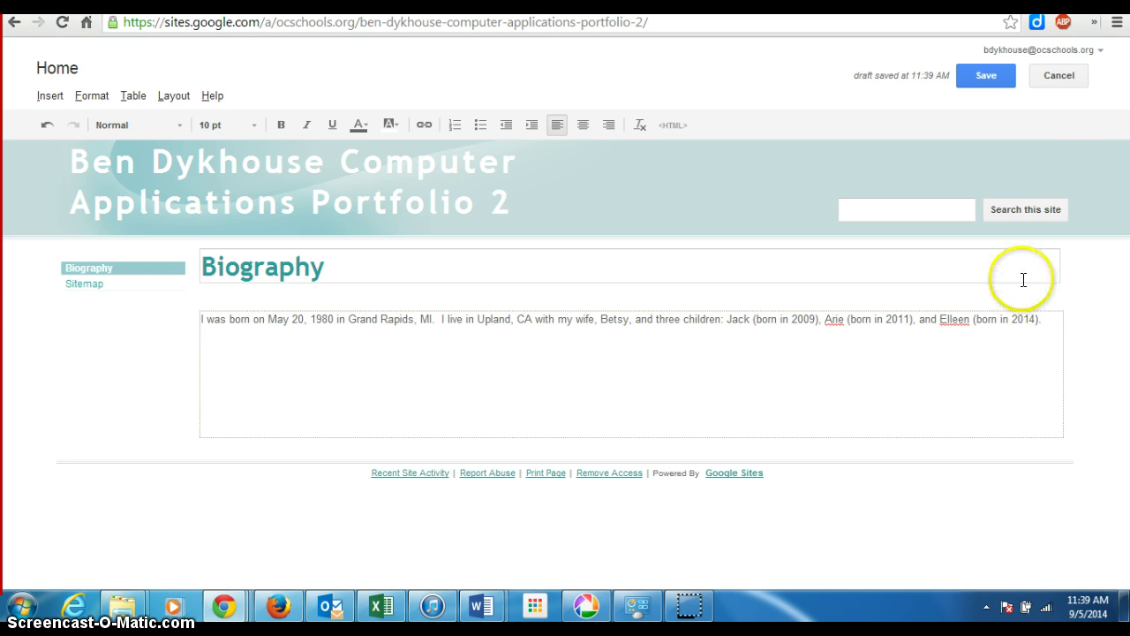
- Upload and insert the family photo on that line at medium (M) size
{"action": "left_click", "coordinate": [49, 95]}
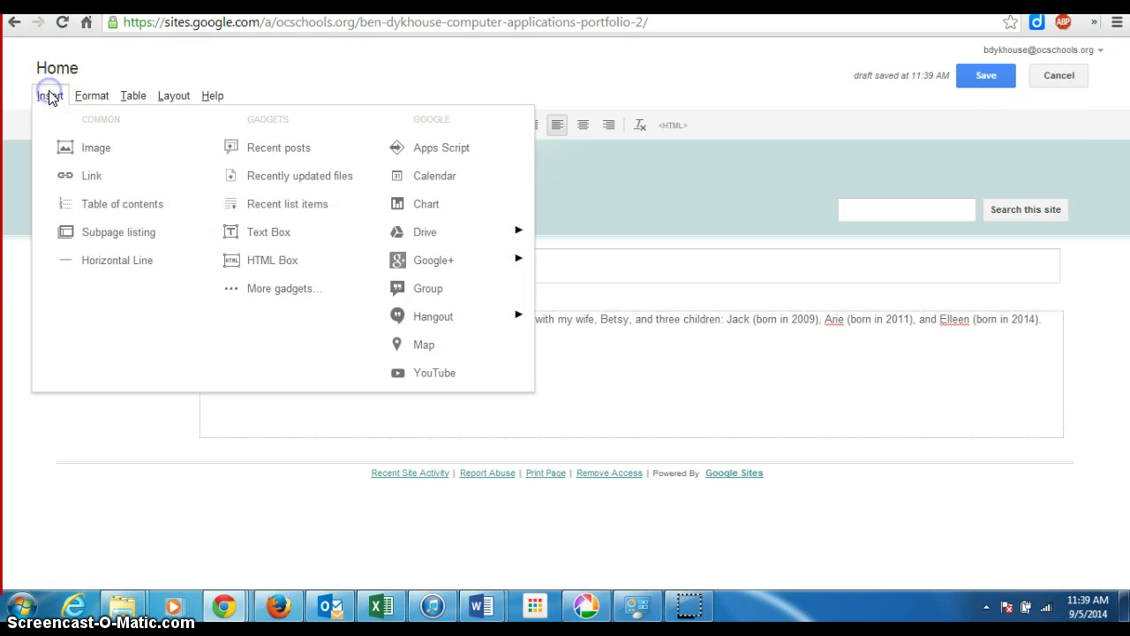
{"action": "left_click", "coordinate": [97, 142]}
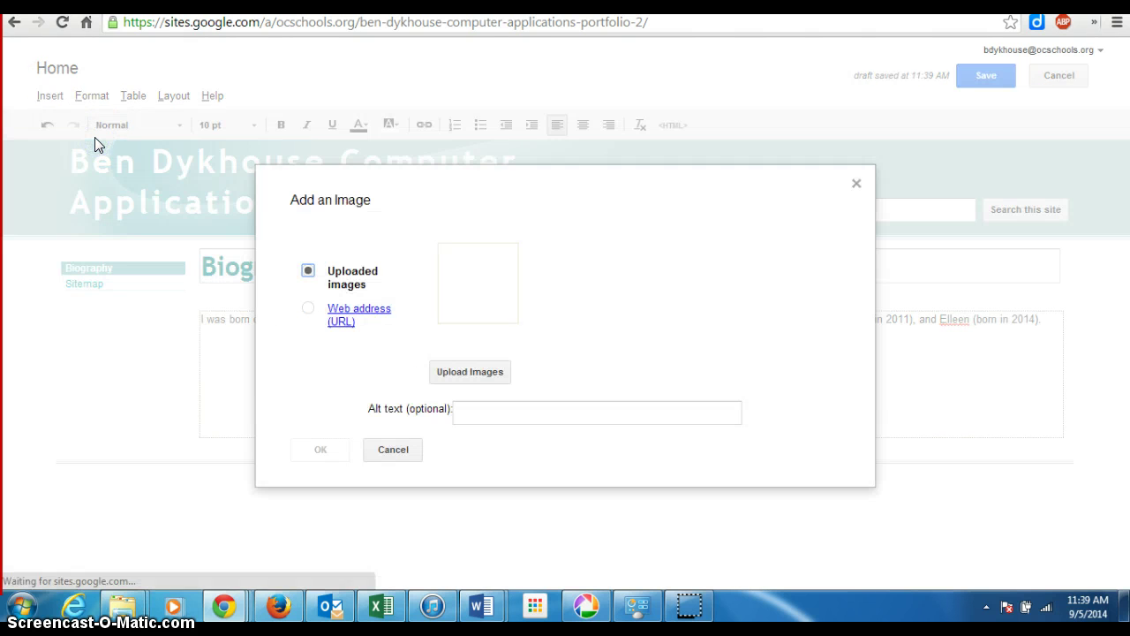
{"action": "left_click", "coordinate": [308, 272]}
{"action": "left_click", "coordinate": [459, 372]}
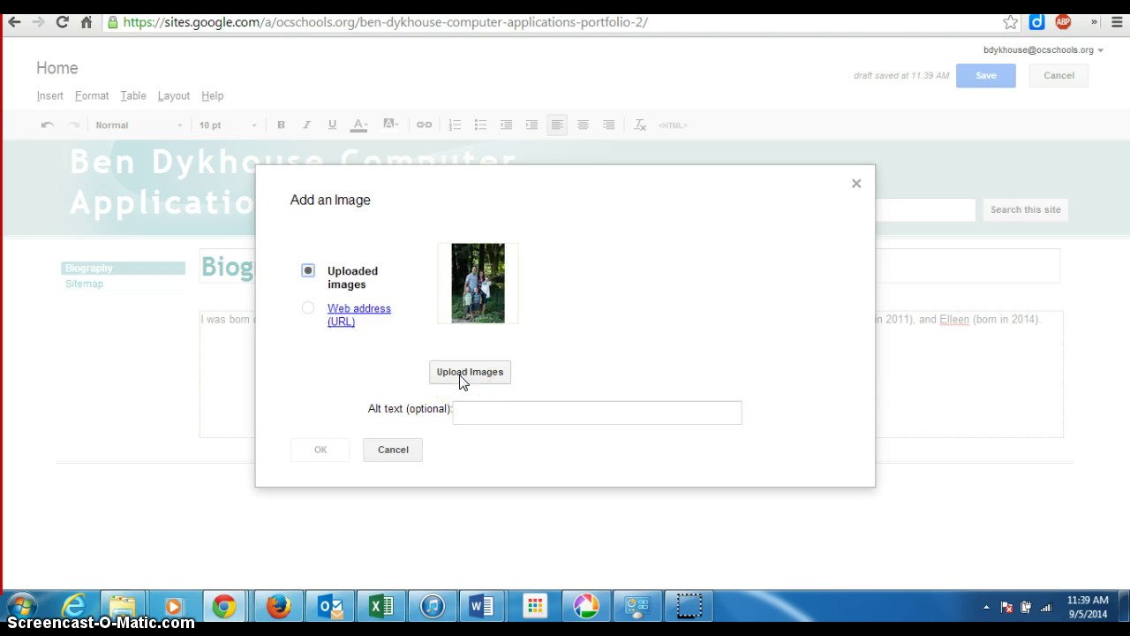
{"action": "left_click", "coordinate": [454, 270]}
{"action": "left_click", "coordinate": [319, 451]}
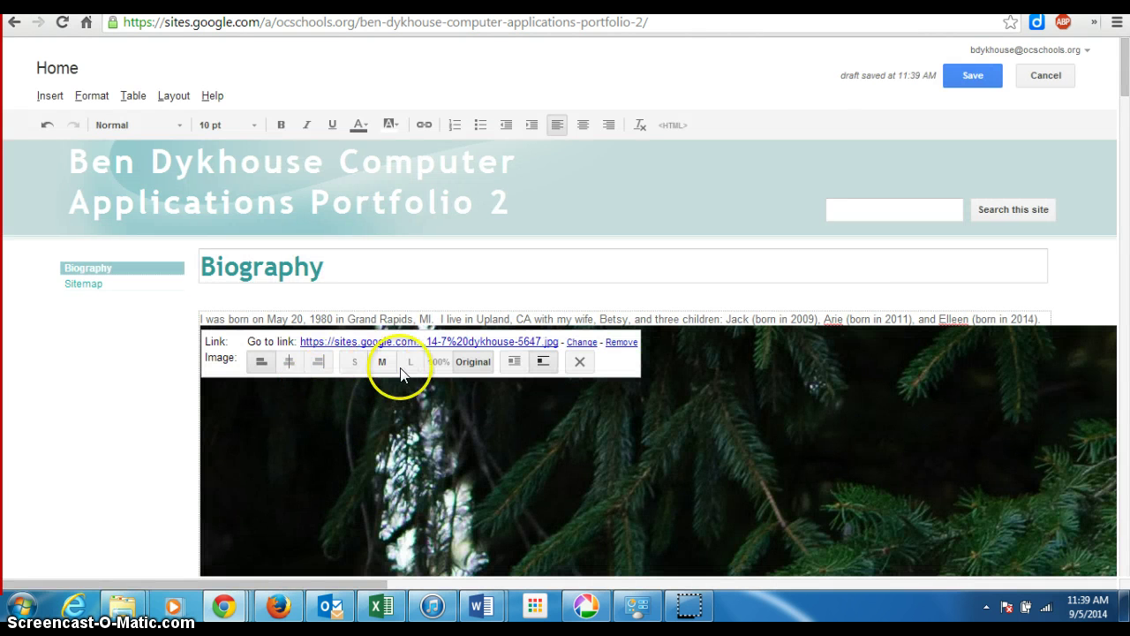
{"action": "left_click", "coordinate": [380, 363]}
{"action": "scroll", "coordinate": [507, 398], "scroll_direction": "down", "scroll_amount": 1}
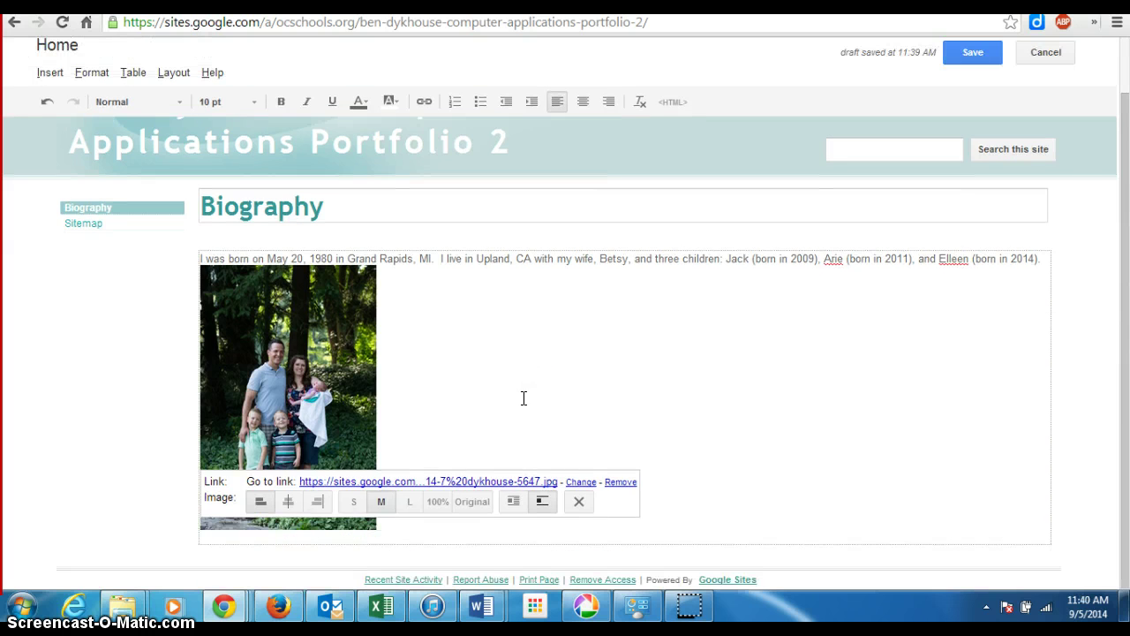
{"action": "left_click", "coordinate": [524, 398]}
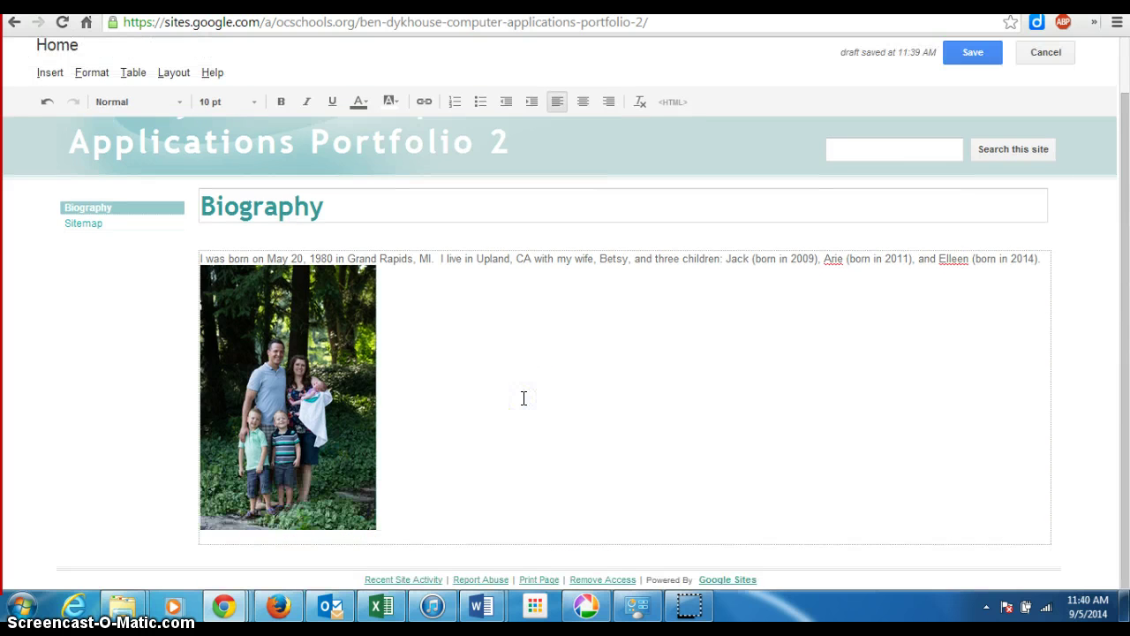
- Add the line 'My interests are:' below the photo, followed by an empty line
{"action": "key", "text": "Return"}
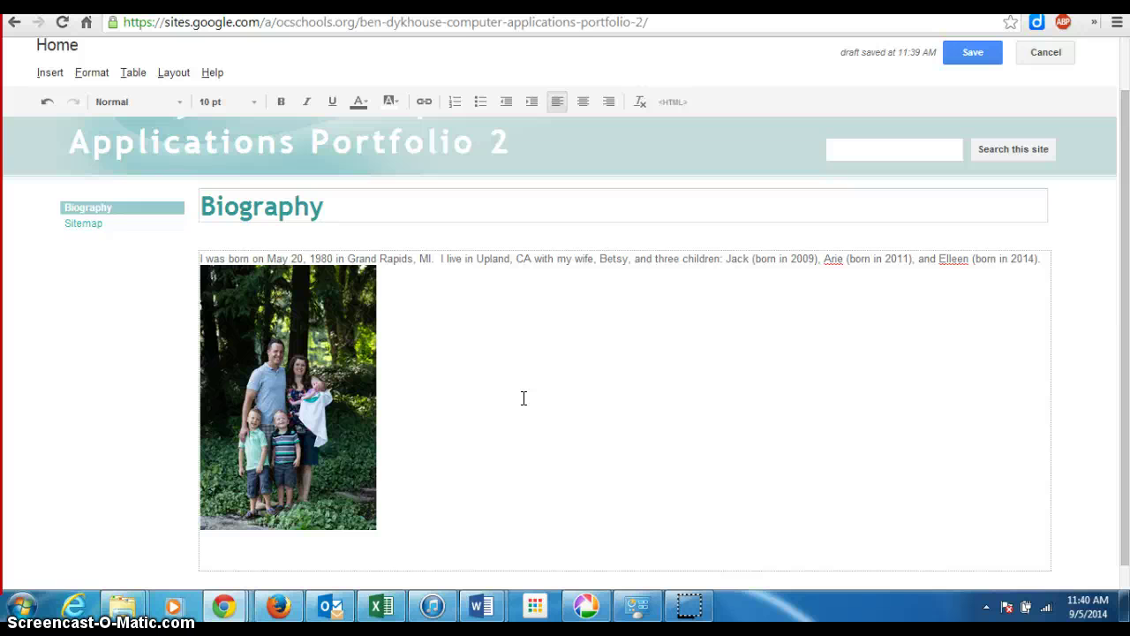
{"action": "type", "text": "My interests are:"}
{"action": "key", "text": "Return"}
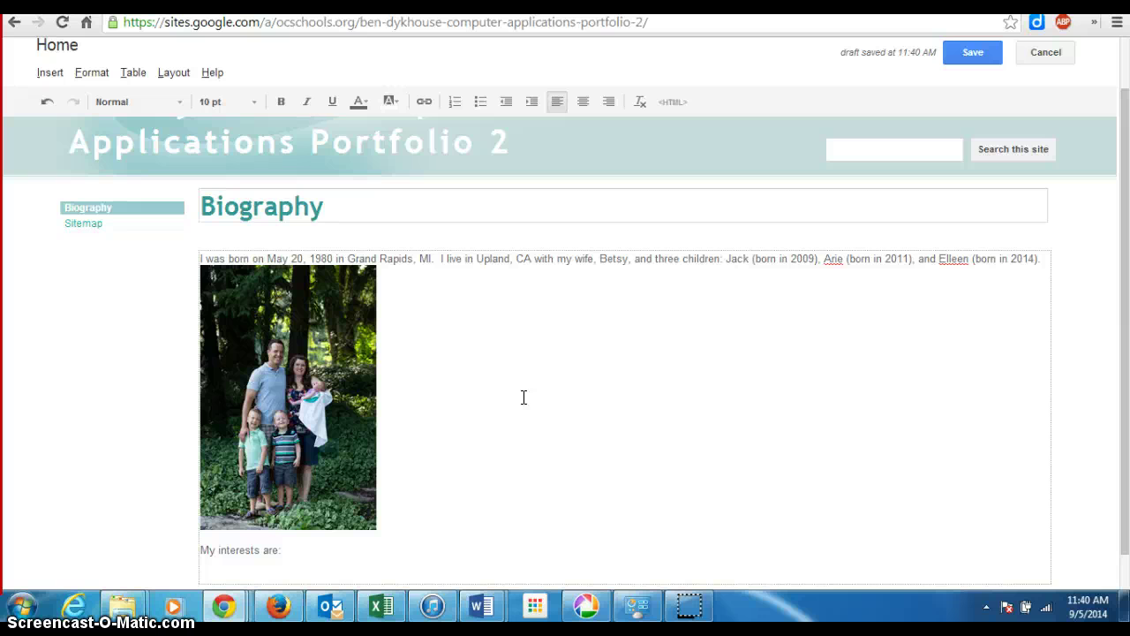
- Bullet the empty line, append '(add five)' after the colon, and type first item 'Sp'
{"action": "left_click", "coordinate": [481, 104]}
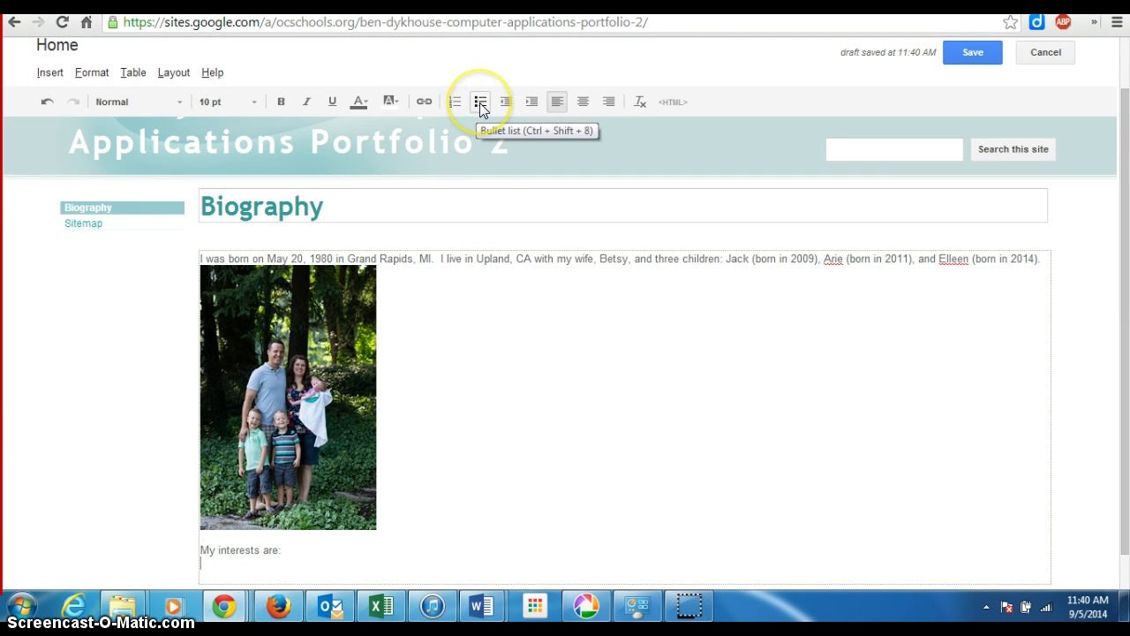
{"action": "left_click", "coordinate": [479, 102]}
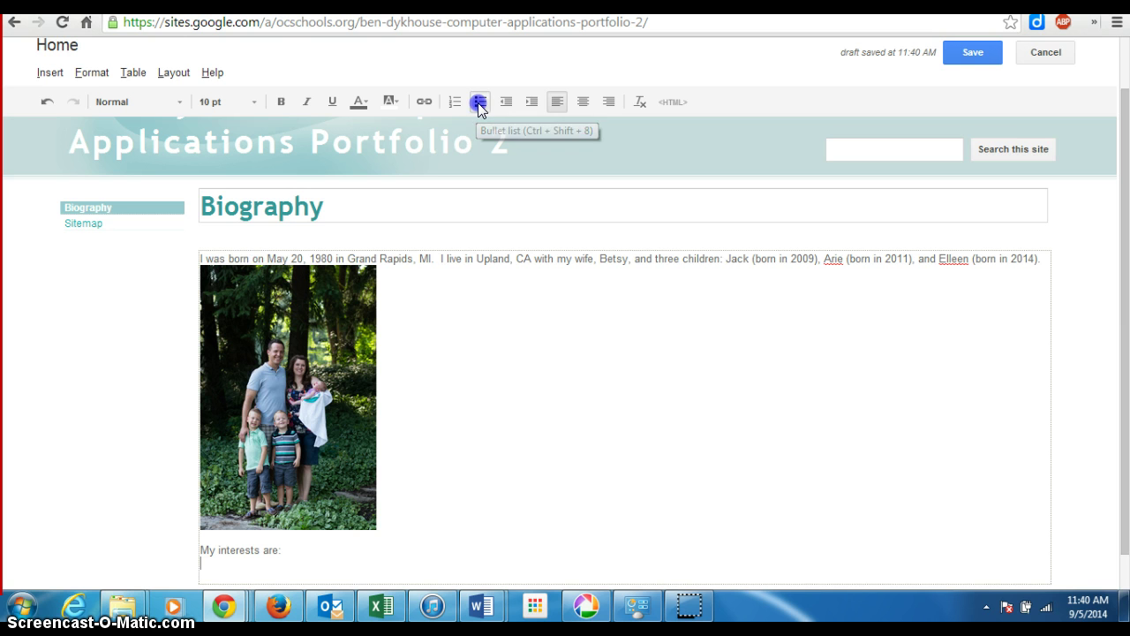
{"action": "left_click", "coordinate": [302, 549]}
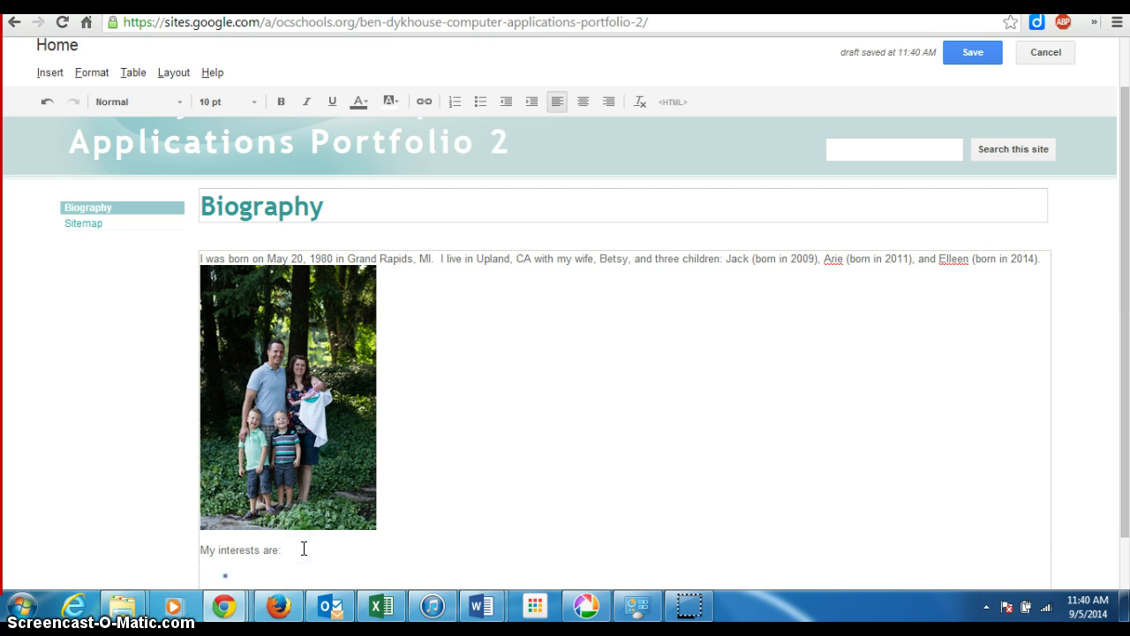
{"action": "type", "text": "(add"}
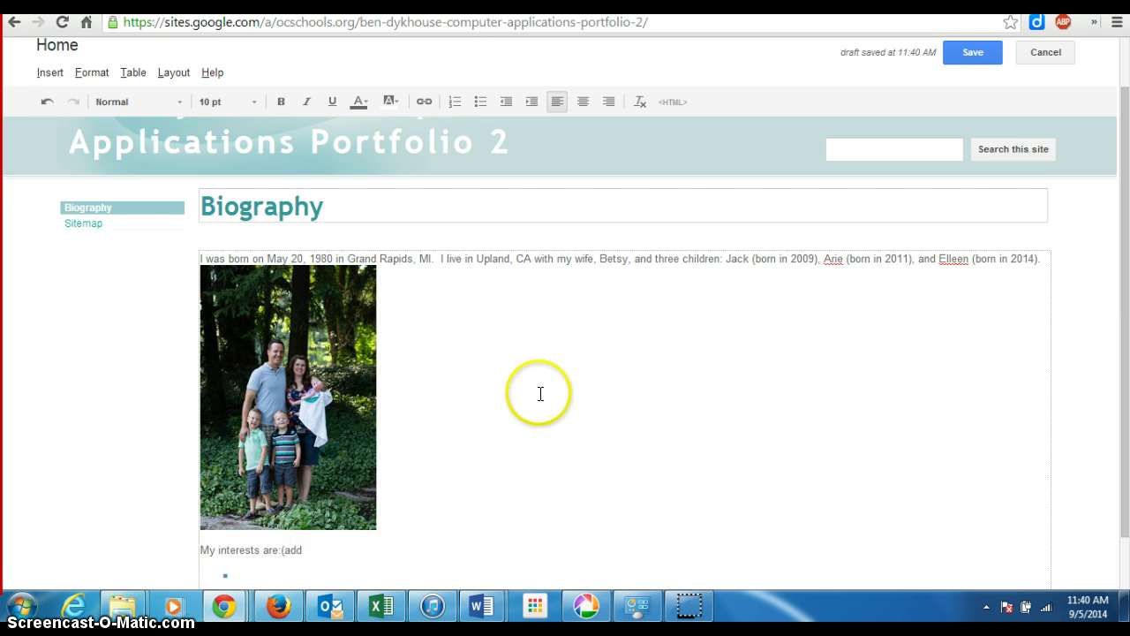
{"action": "scroll", "coordinate": [540, 394], "scroll_direction": "down", "scroll_amount": 1}
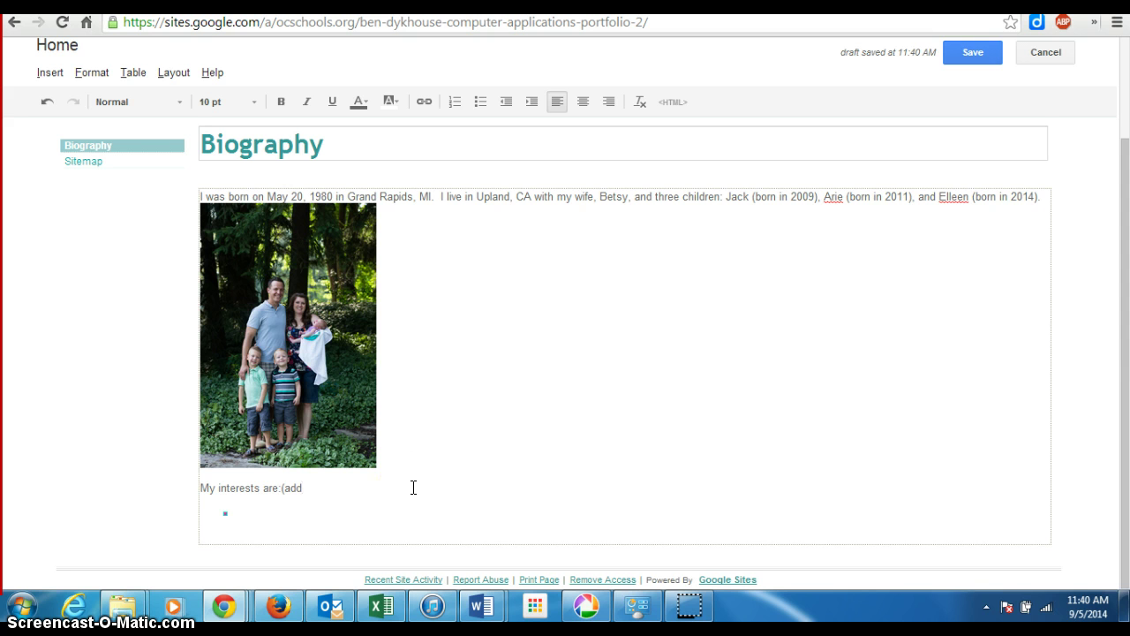
{"action": "type", "text": "five)"}
{"action": "type", "text": "Sp"}
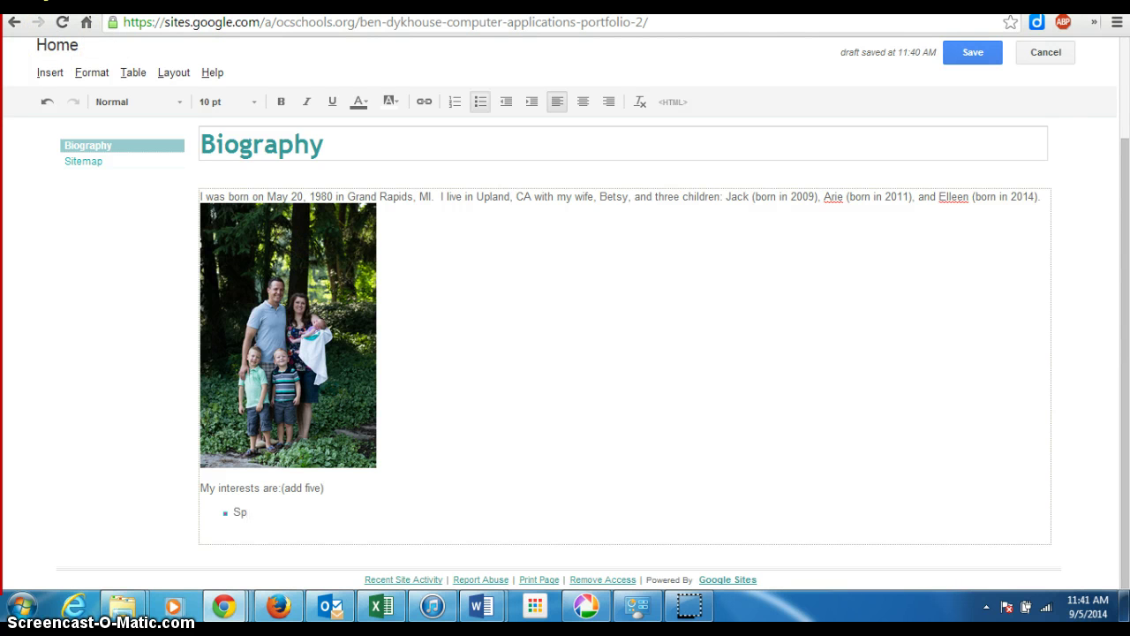